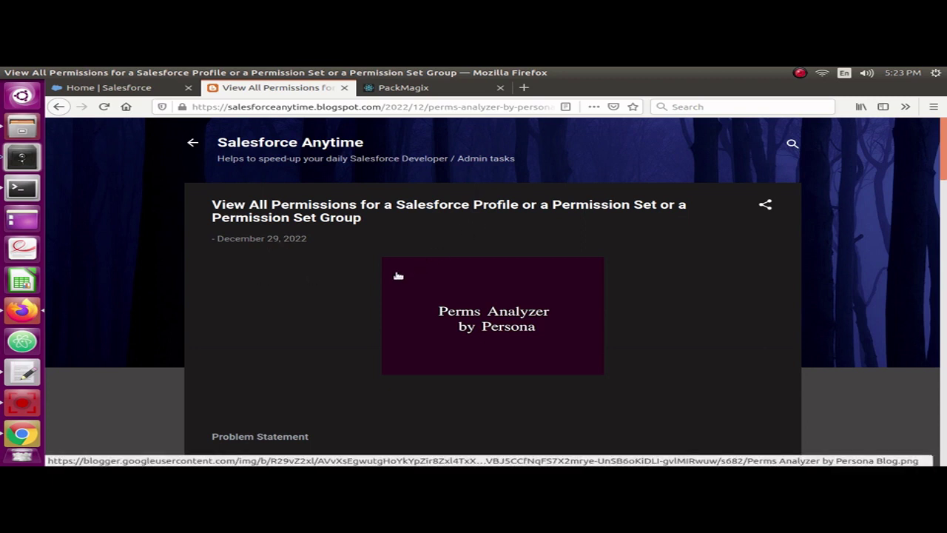
{"action": "scroll", "coordinate": [398, 276], "scroll_direction": "down", "scroll_amount": 1}
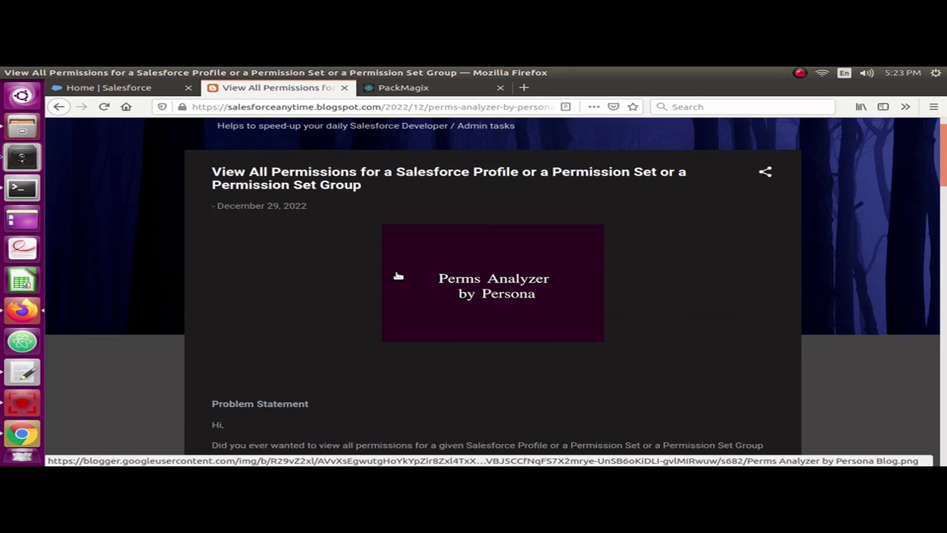
{"action": "scroll", "coordinate": [398, 275], "scroll_direction": "down", "scroll_amount": 1}
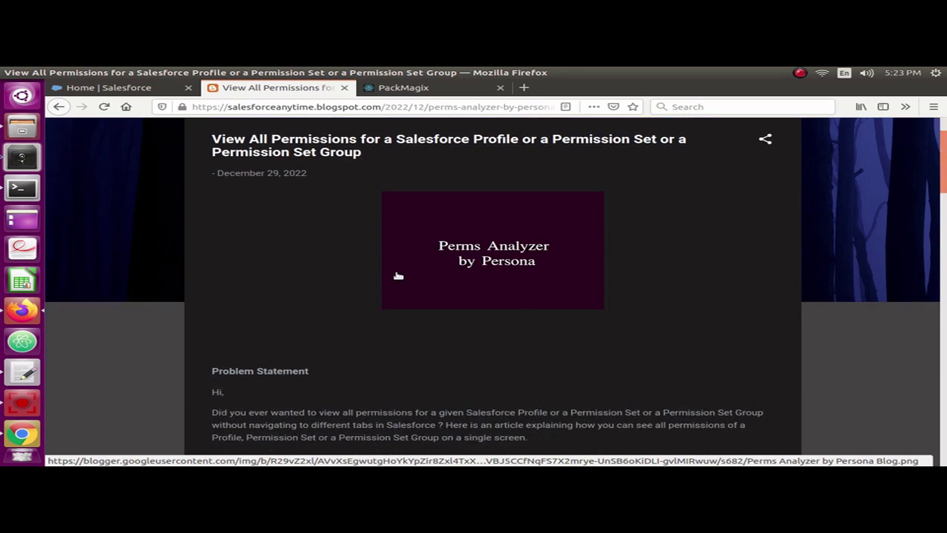
{"action": "scroll", "coordinate": [398, 275], "scroll_direction": "down", "scroll_amount": 5}
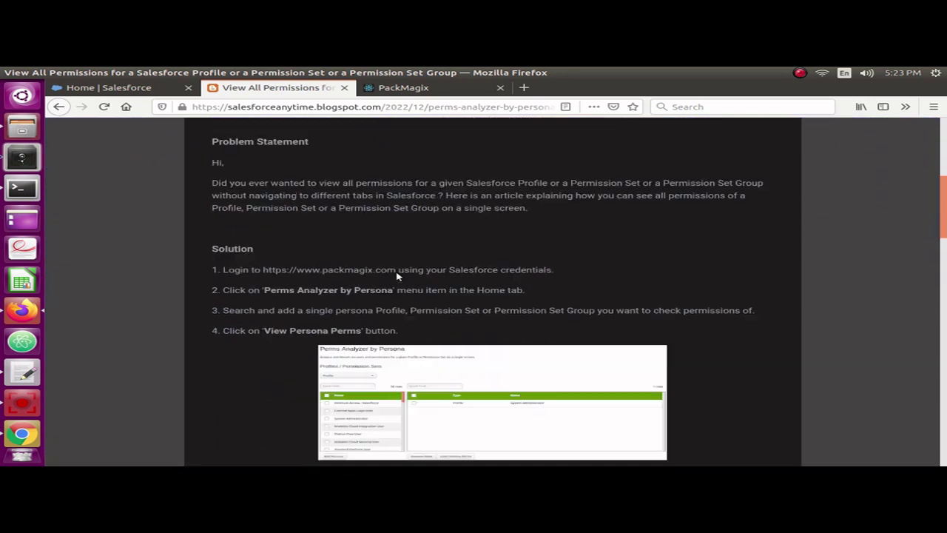
{"action": "scroll", "coordinate": [397, 272], "scroll_direction": "down", "scroll_amount": 3}
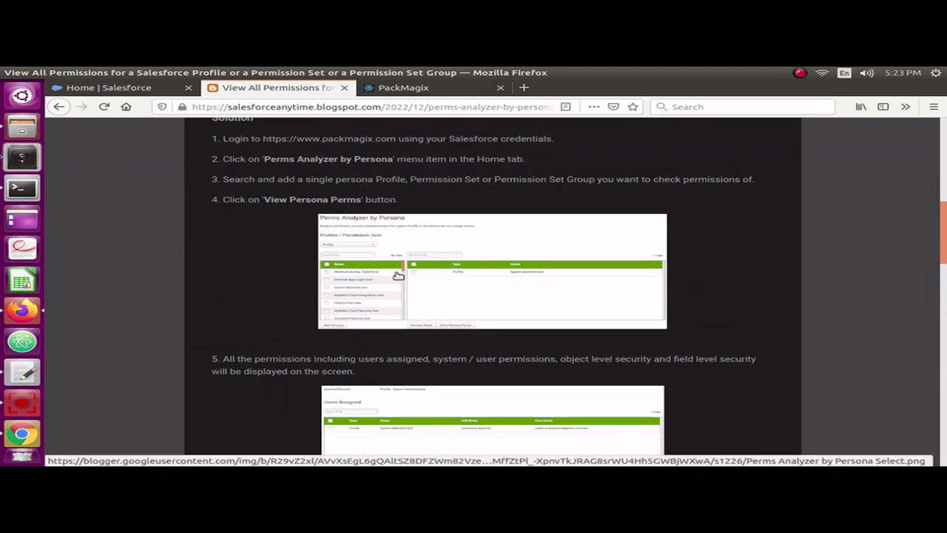
{"action": "scroll", "coordinate": [397, 275], "scroll_direction": "down", "scroll_amount": 8}
{"action": "scroll", "coordinate": [398, 275], "scroll_direction": "down", "scroll_amount": 5}
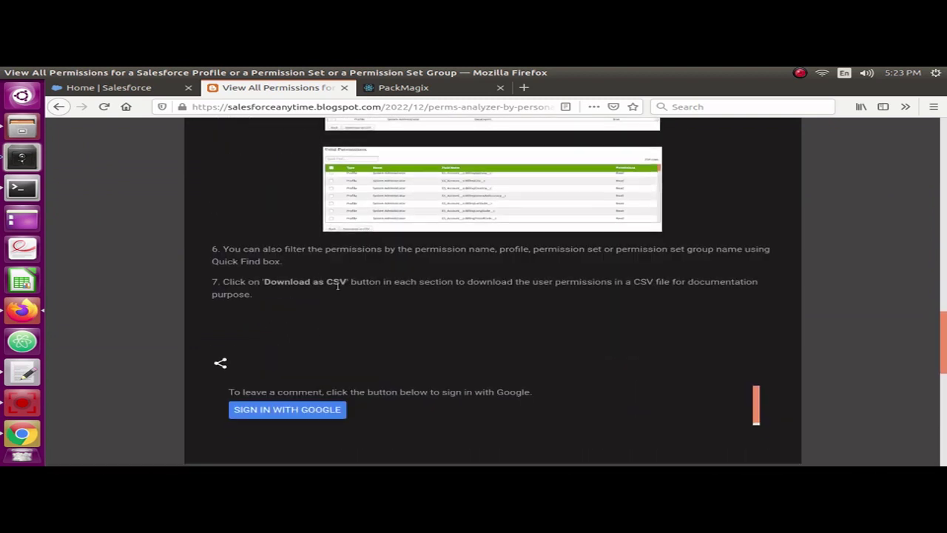
{"action": "scroll", "coordinate": [290, 312], "scroll_direction": "down", "scroll_amount": 3}
{"action": "scroll", "coordinate": [291, 311], "scroll_direction": "up", "scroll_amount": 8}
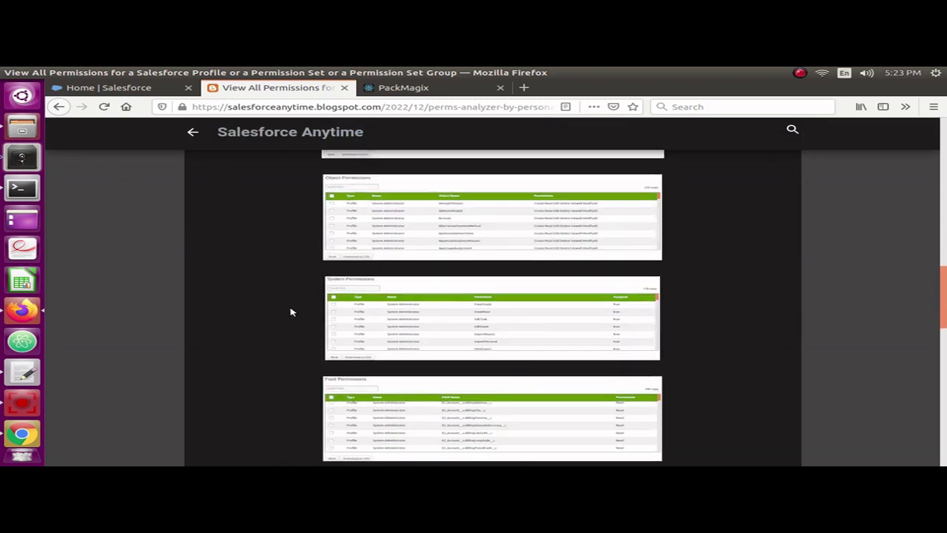
{"action": "scroll", "coordinate": [291, 312], "scroll_direction": "up", "scroll_amount": 3}
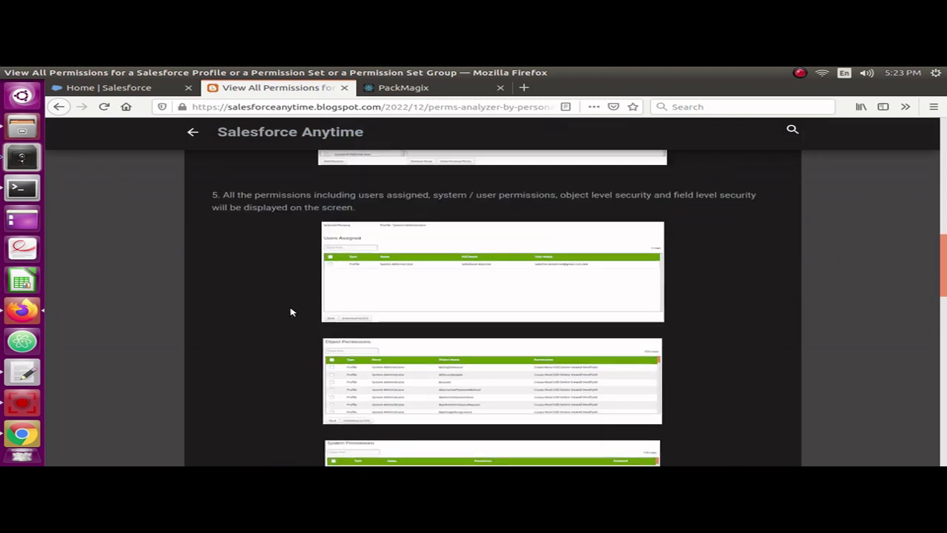
{"action": "scroll", "coordinate": [291, 312], "scroll_direction": "up", "scroll_amount": 5}
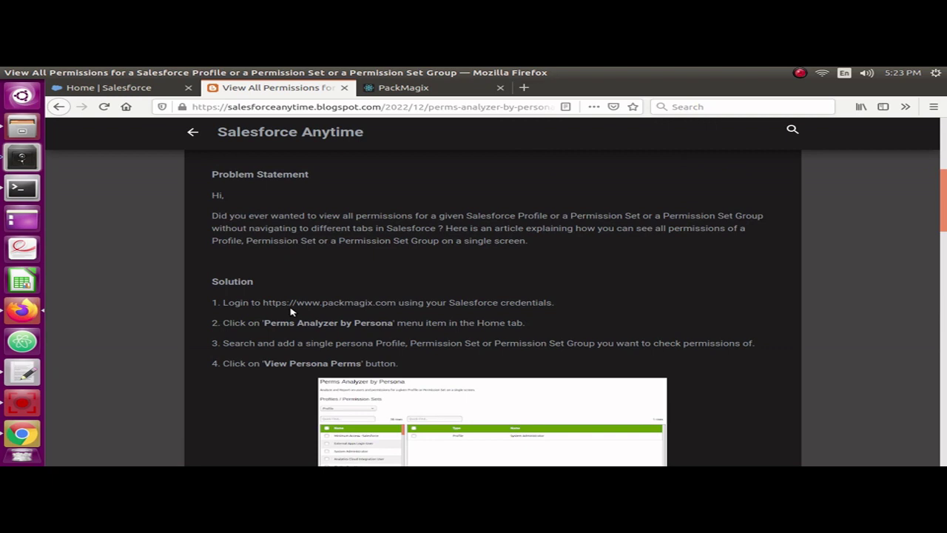
{"action": "scroll", "coordinate": [291, 311], "scroll_direction": "up", "scroll_amount": 3}
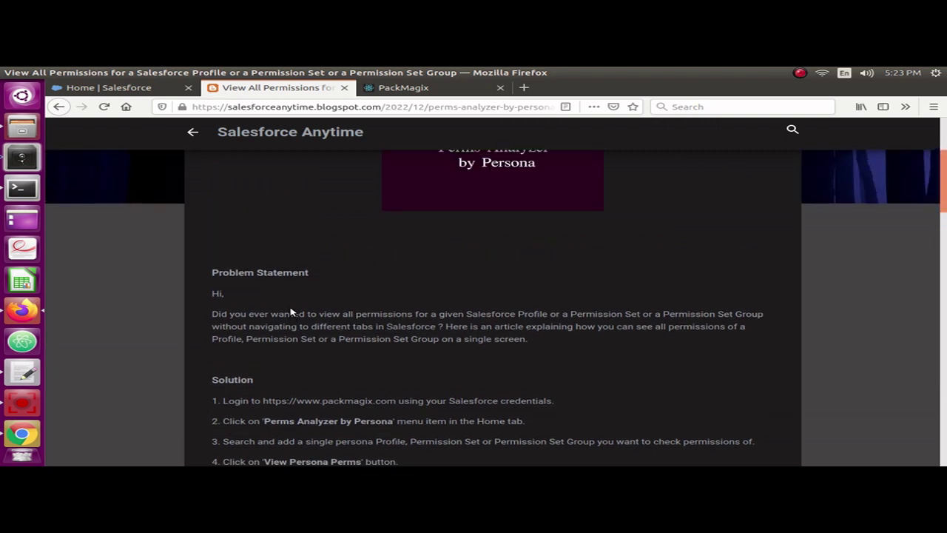
{"action": "scroll", "coordinate": [290, 311], "scroll_direction": "up", "scroll_amount": 3}
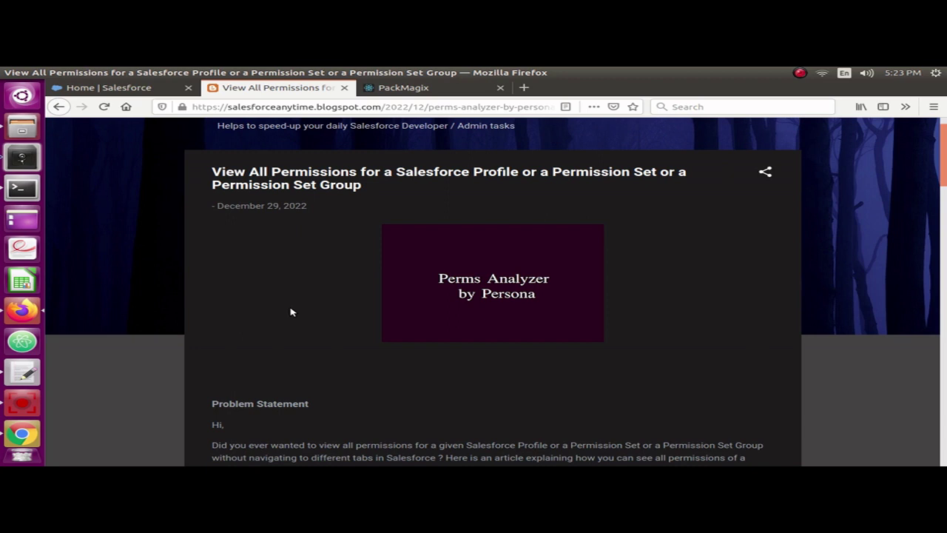
{"action": "scroll", "coordinate": [292, 313], "scroll_direction": "down", "scroll_amount": 3}
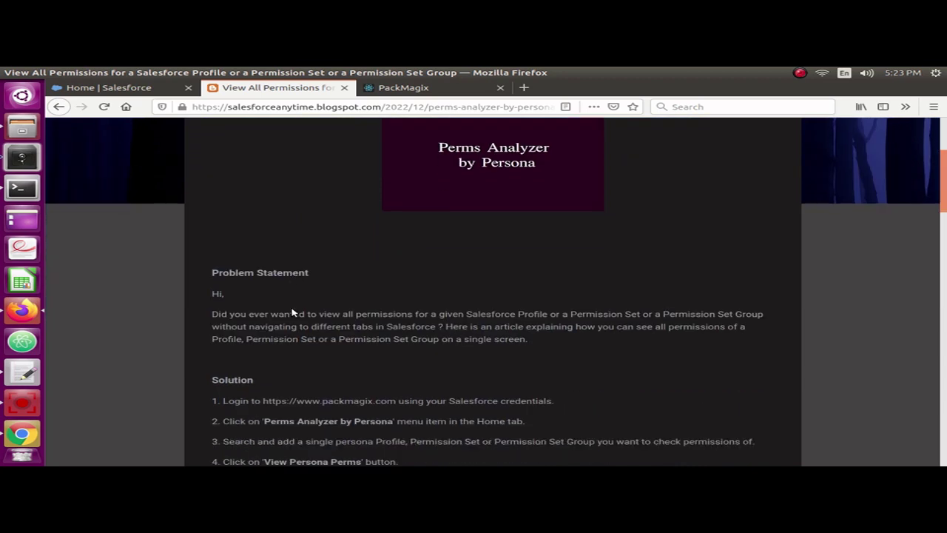
{"action": "scroll", "coordinate": [291, 312], "scroll_direction": "up", "scroll_amount": 3}
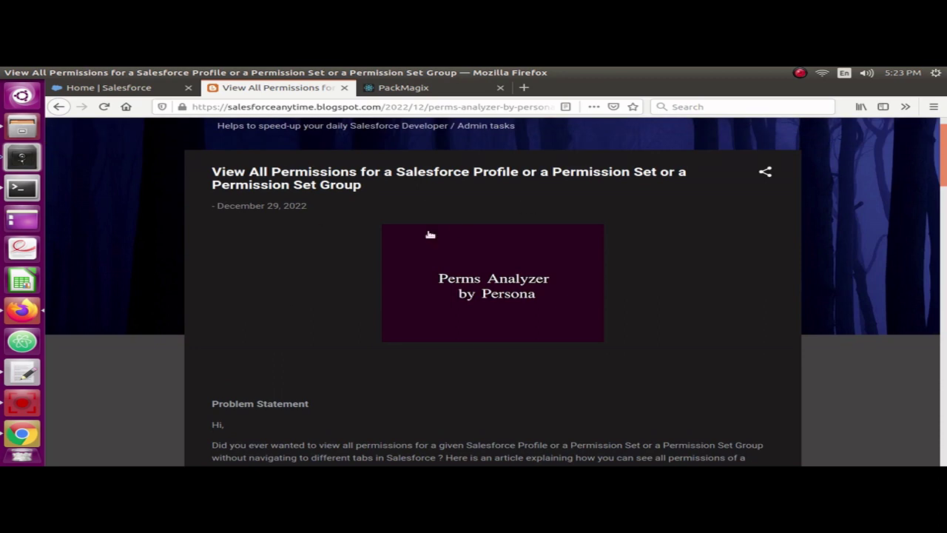
{"action": "scroll", "coordinate": [259, 276], "scroll_direction": "down", "scroll_amount": 5}
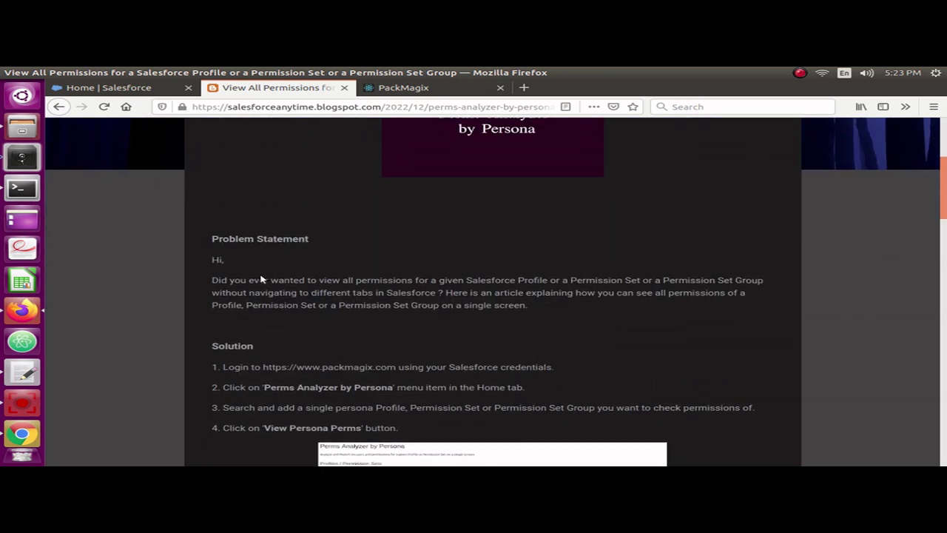
{"action": "scroll", "coordinate": [260, 279], "scroll_direction": "down", "scroll_amount": 3}
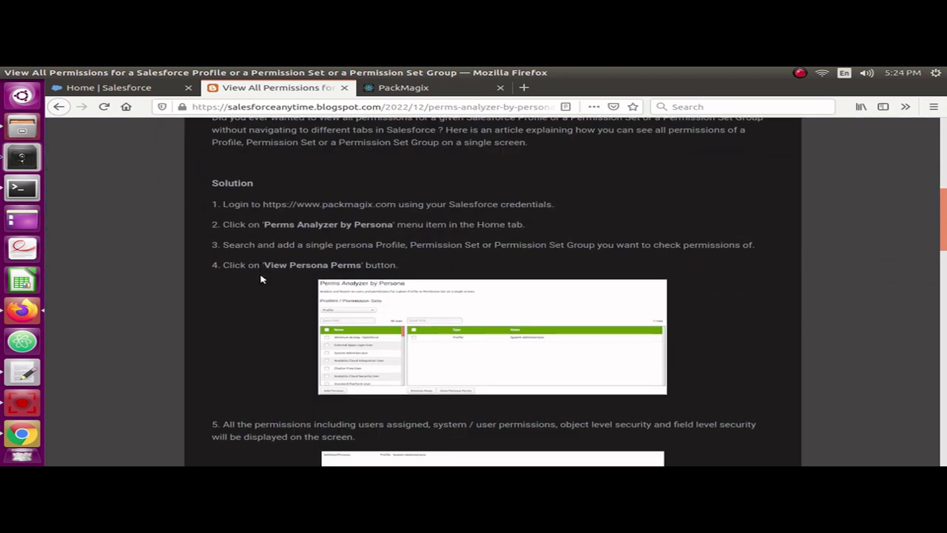
{"action": "scroll", "coordinate": [261, 278], "scroll_direction": "up", "scroll_amount": 5}
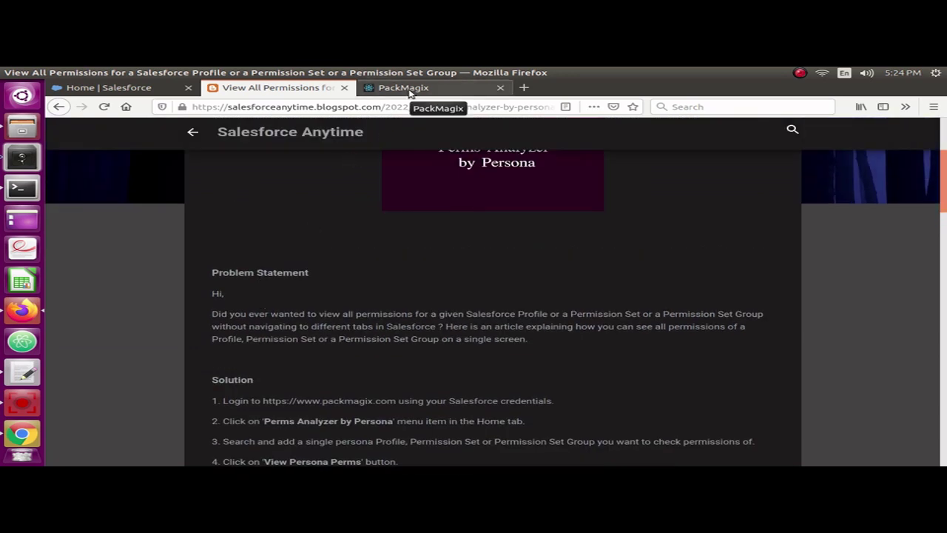
Start PackMagix's Salesforce OAuth2.0 login, keeping Production as the login URL type.
{"action": "left_click", "coordinate": [410, 90]}
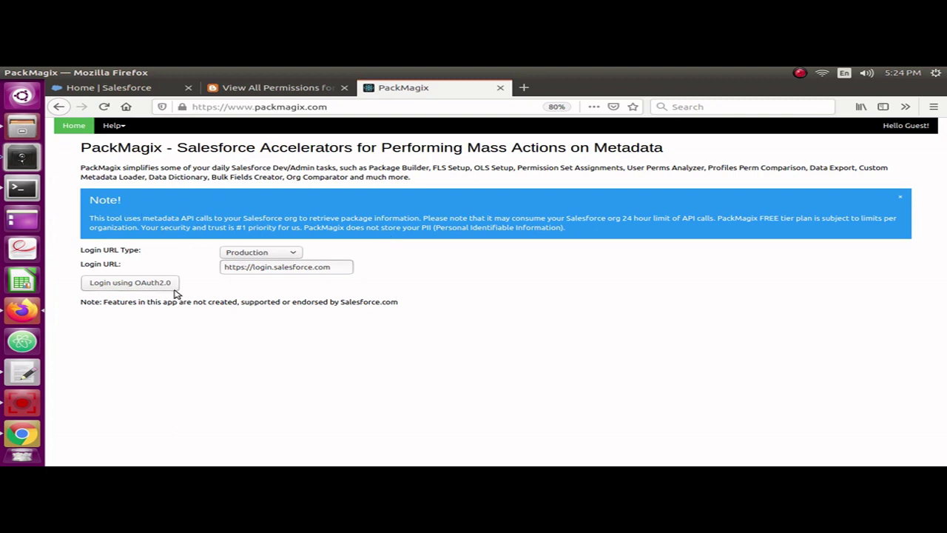
{"action": "left_click", "coordinate": [137, 288]}
{"action": "left_click", "coordinate": [279, 254]}
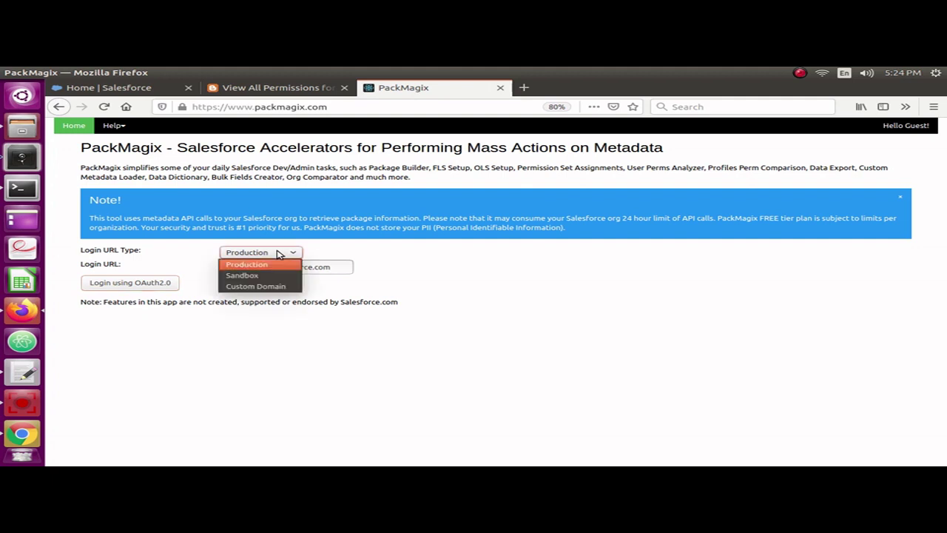
{"action": "left_click", "coordinate": [279, 254]}
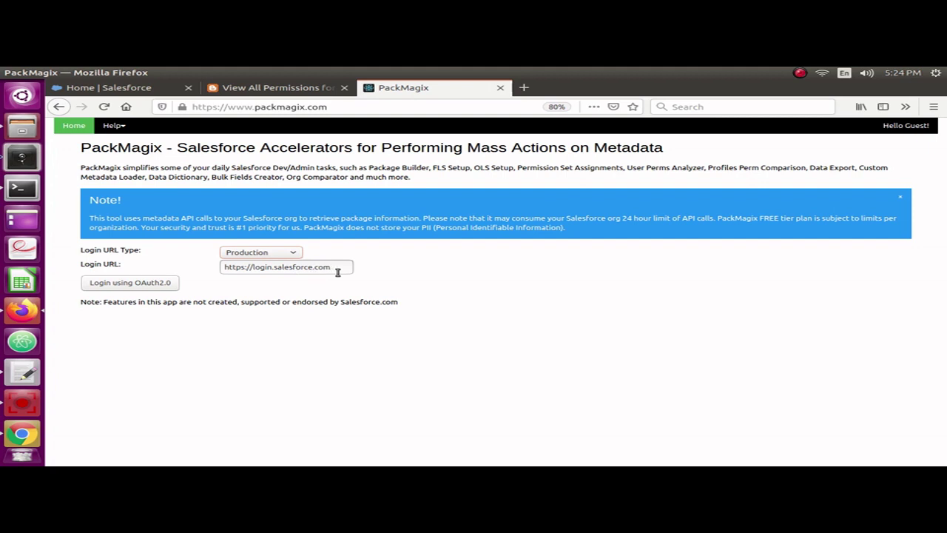
{"action": "left_click", "coordinate": [146, 285]}
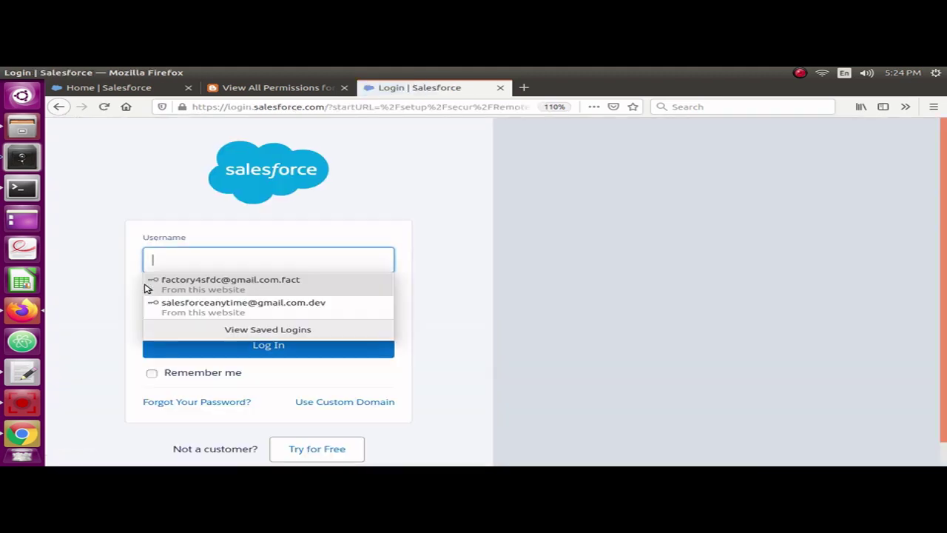
Sign in to Salesforce with the saved login to reach PackMagix's accelerator home.
{"action": "left_click", "coordinate": [187, 303]}
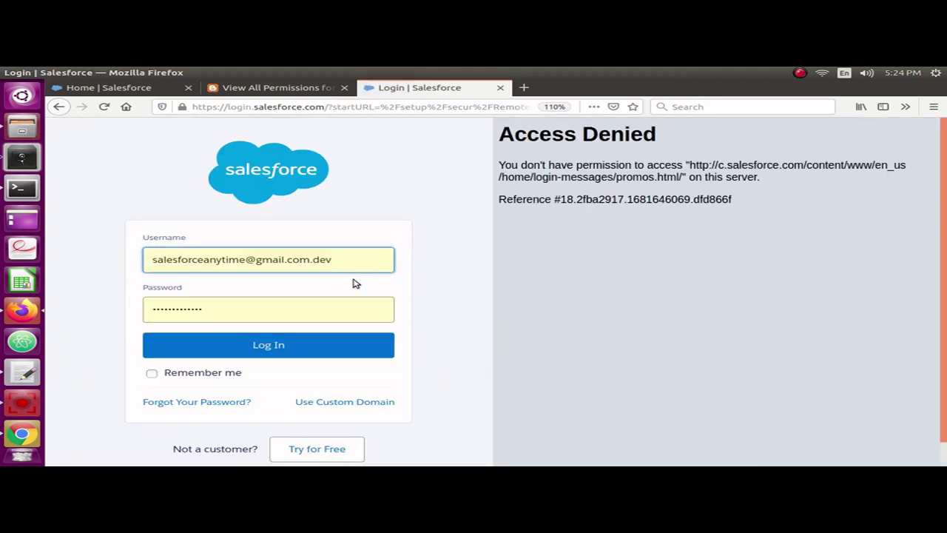
{"action": "left_click", "coordinate": [274, 348]}
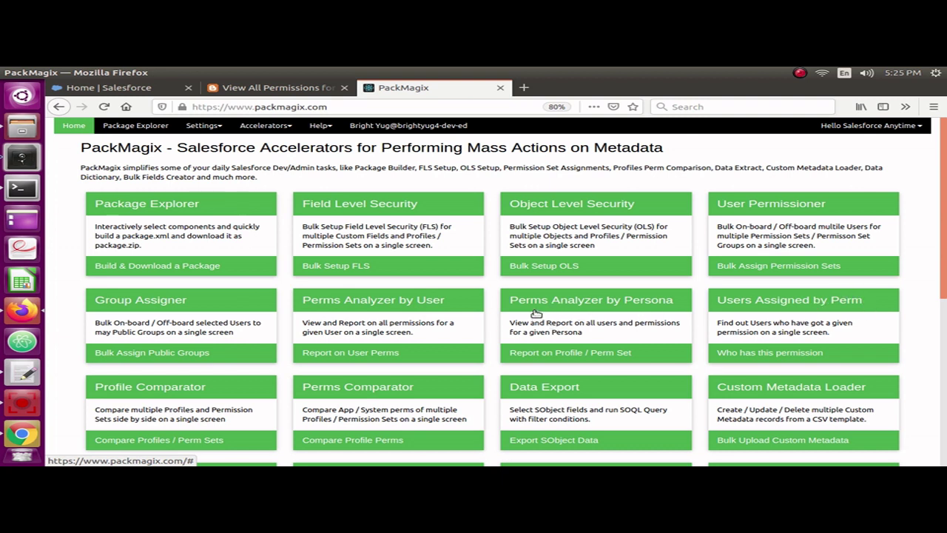
Open Perms Analyzer by Persona and expand the Select a Persona type list.
{"action": "left_click", "coordinate": [600, 309]}
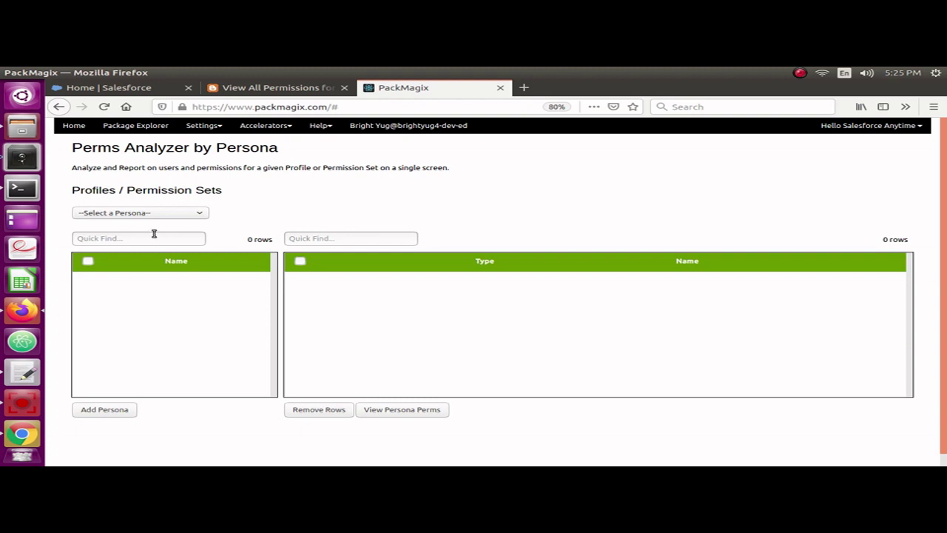
{"action": "left_click", "coordinate": [191, 214]}
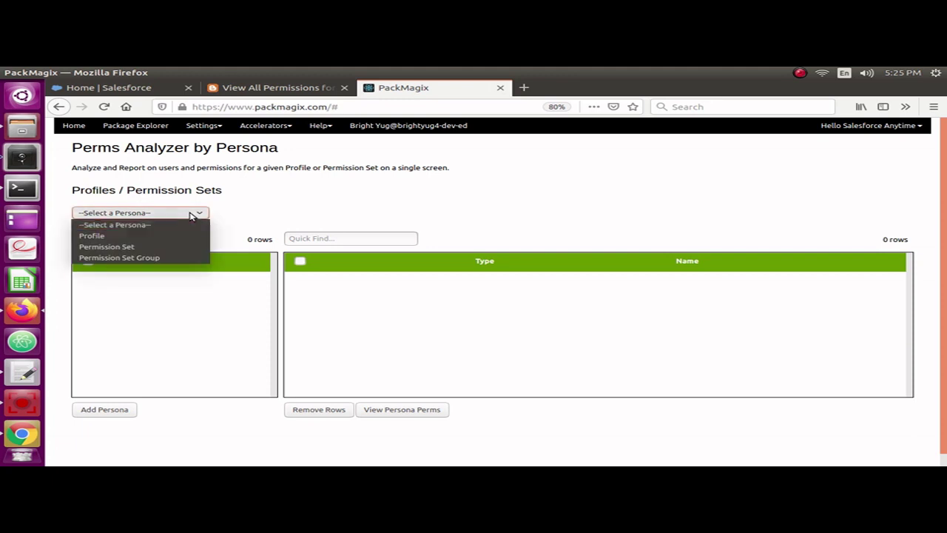
Add the Standard Platform User profile as a Profile-type persona.
{"action": "left_click", "coordinate": [142, 237]}
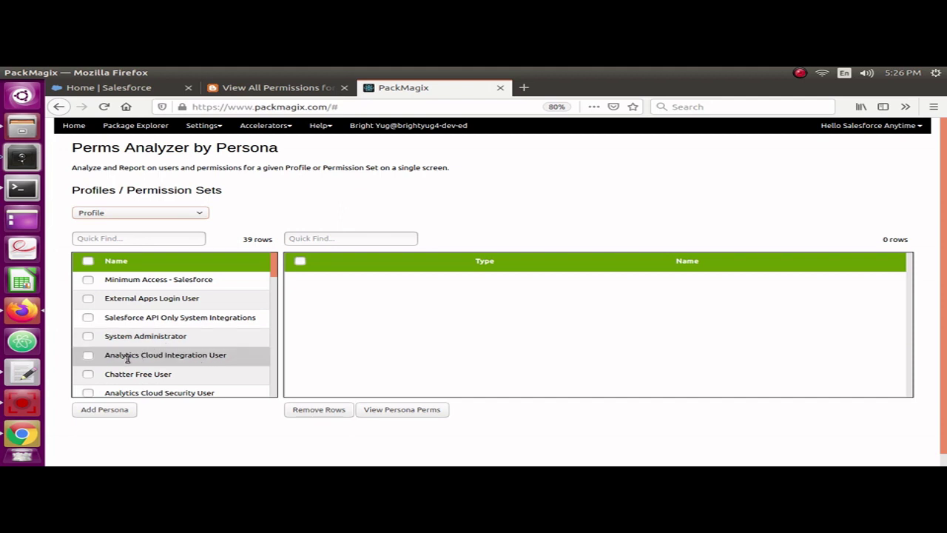
{"action": "scroll", "coordinate": [127, 357], "scroll_direction": "down", "scroll_amount": 3}
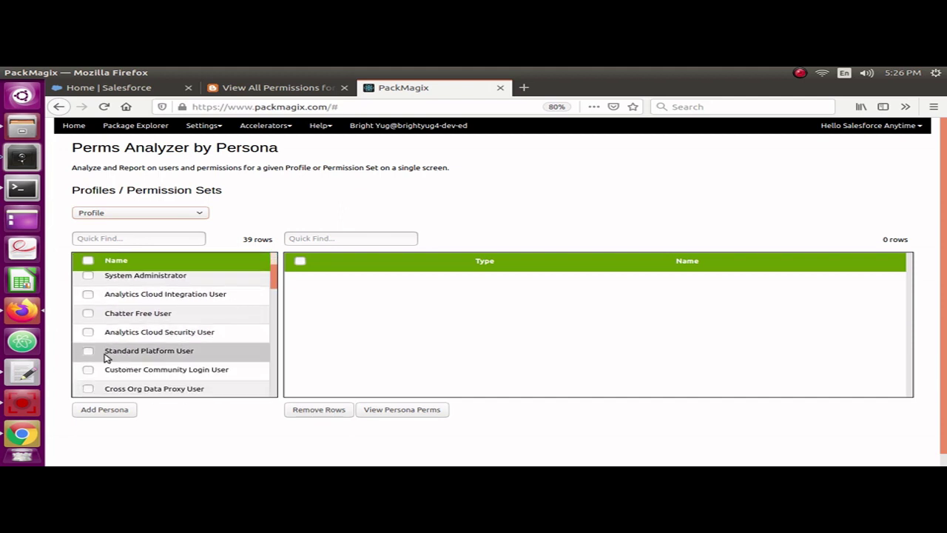
{"action": "left_click", "coordinate": [90, 352]}
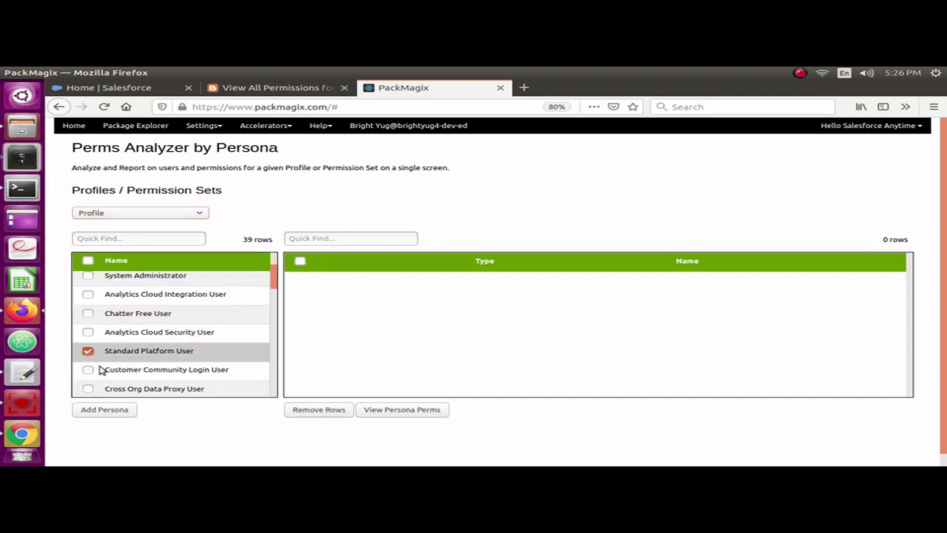
{"action": "left_click", "coordinate": [104, 411]}
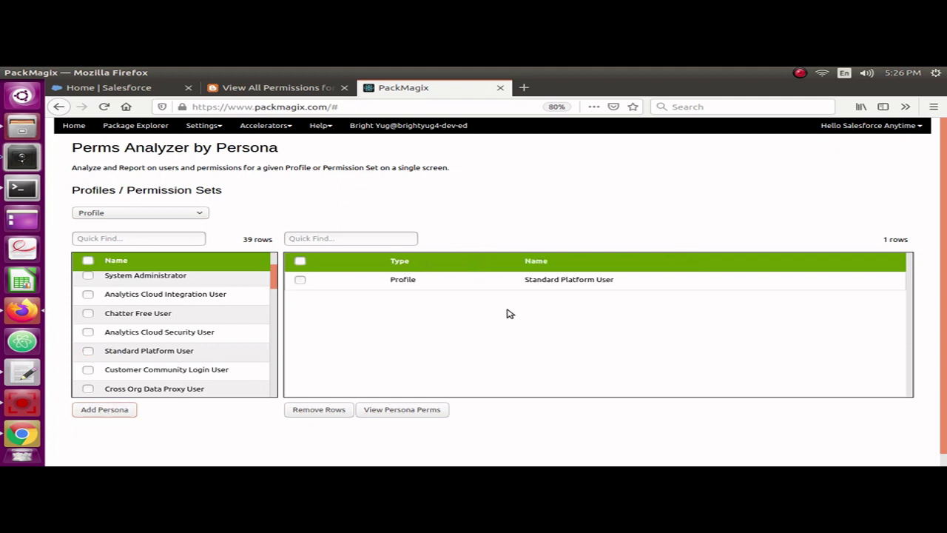
Generate the Standard Platform User persona report and highlight its Users Assigned section.
{"action": "left_click", "coordinate": [412, 411]}
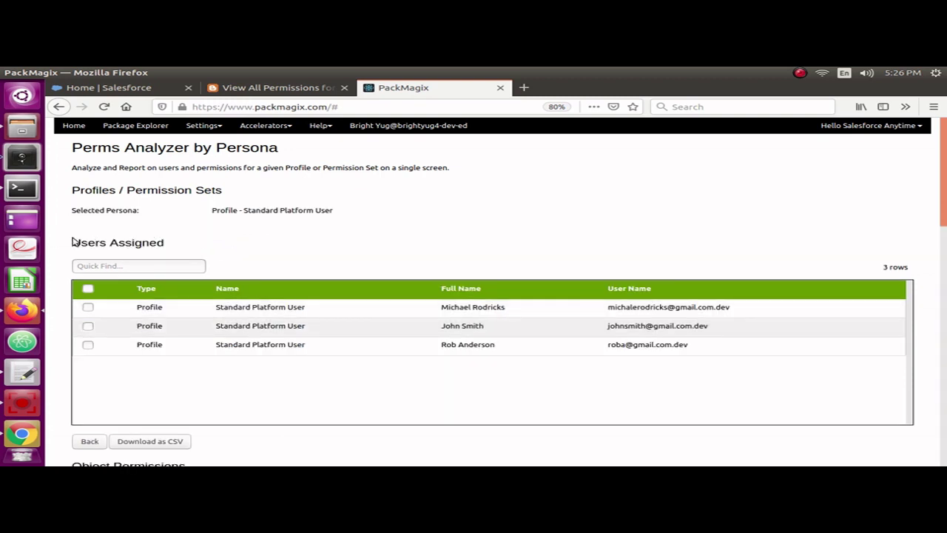
{"action": "left_click_drag", "start_coordinate": [75, 247], "coordinate": [218, 248]}
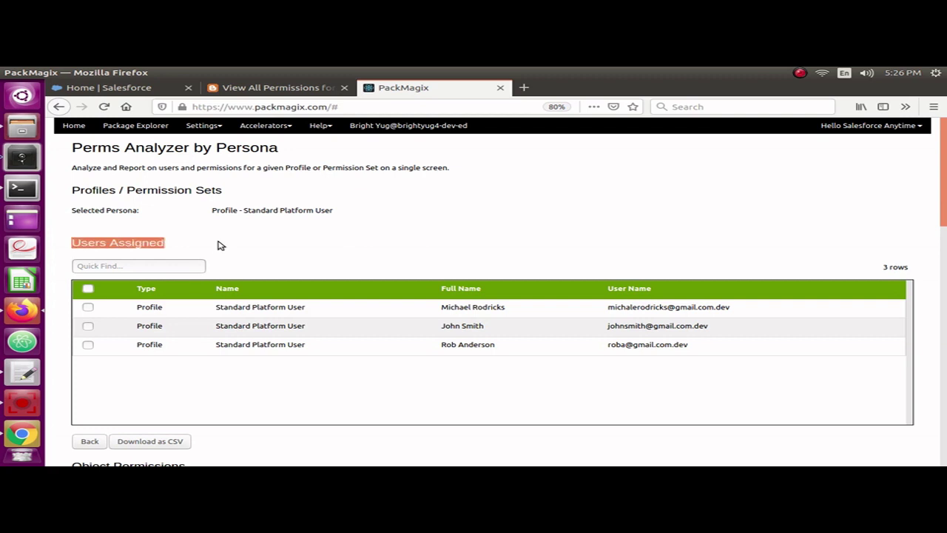
{"action": "left_click", "coordinate": [220, 245]}
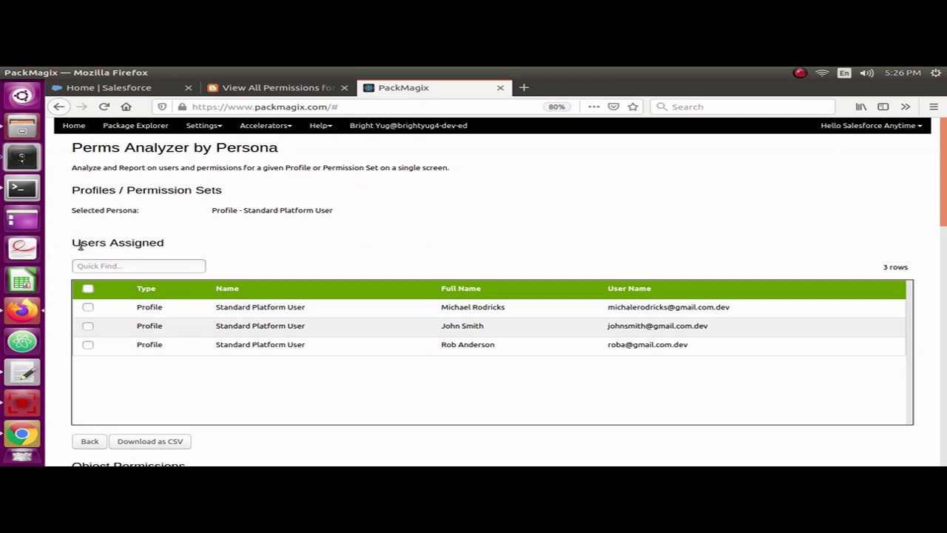
{"action": "left_click_drag", "start_coordinate": [71, 246], "coordinate": [197, 246]}
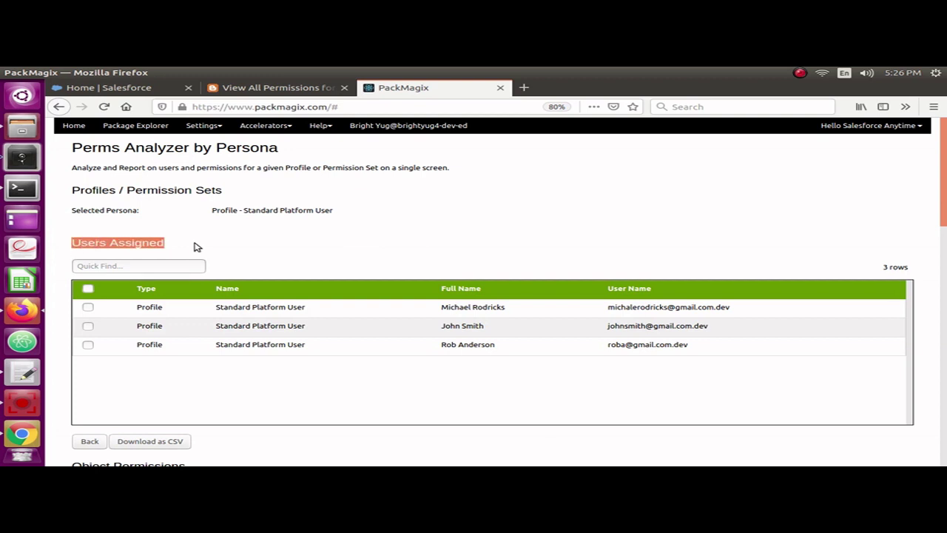
{"action": "left_click", "coordinate": [197, 246]}
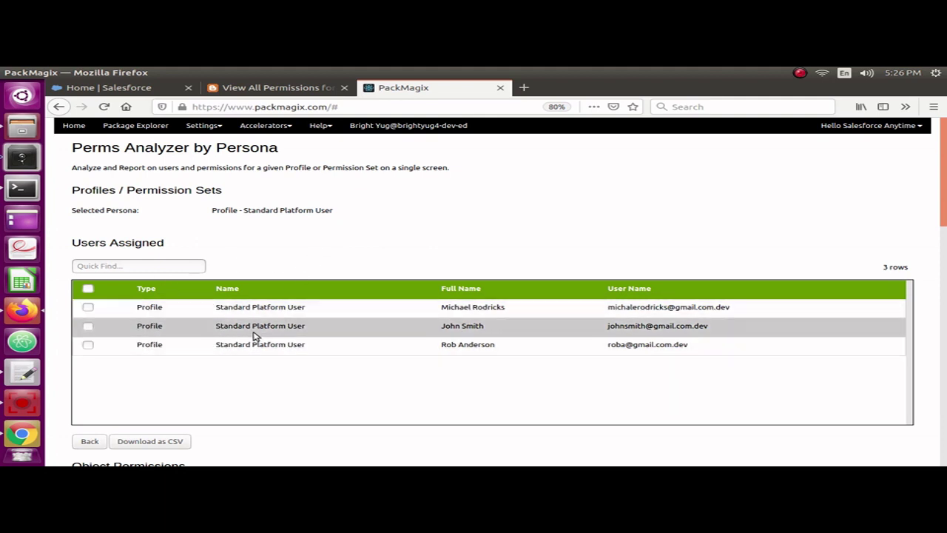
Filter the Object Permissions table by 'acco' to show the Account row.
{"action": "scroll", "coordinate": [202, 367], "scroll_direction": "down", "scroll_amount": 4}
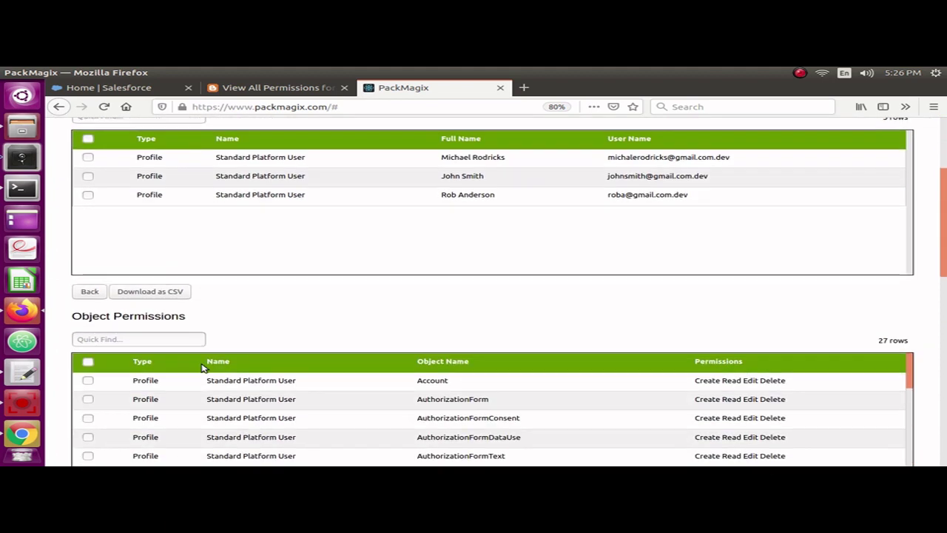
{"action": "scroll", "coordinate": [201, 367], "scroll_direction": "down", "scroll_amount": 1}
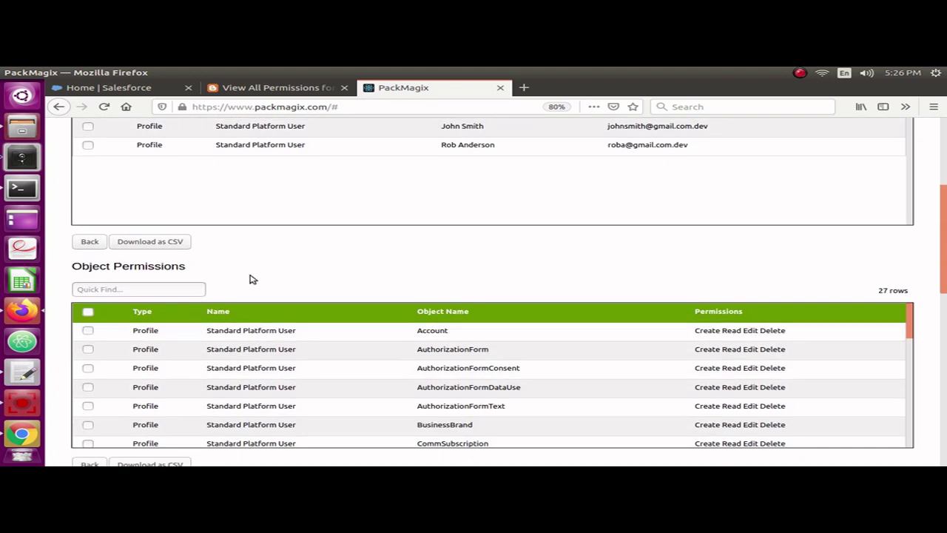
{"action": "scroll", "coordinate": [320, 332], "scroll_direction": "down", "scroll_amount": 1}
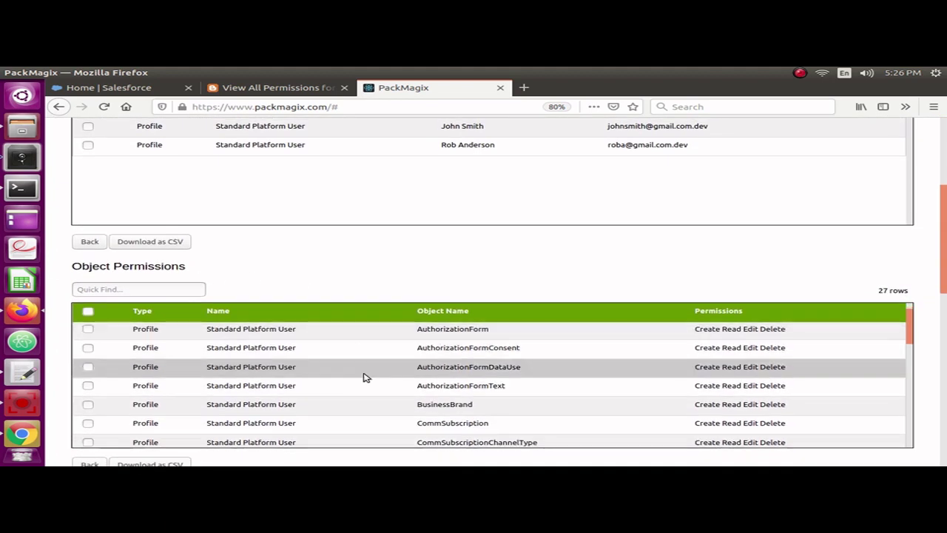
{"action": "scroll", "coordinate": [482, 383], "scroll_direction": "up", "scroll_amount": 1}
{"action": "scroll", "coordinate": [480, 383], "scroll_direction": "down", "scroll_amount": 2}
{"action": "scroll", "coordinate": [330, 379], "scroll_direction": "up", "scroll_amount": 2}
{"action": "left_click", "coordinate": [126, 290]}
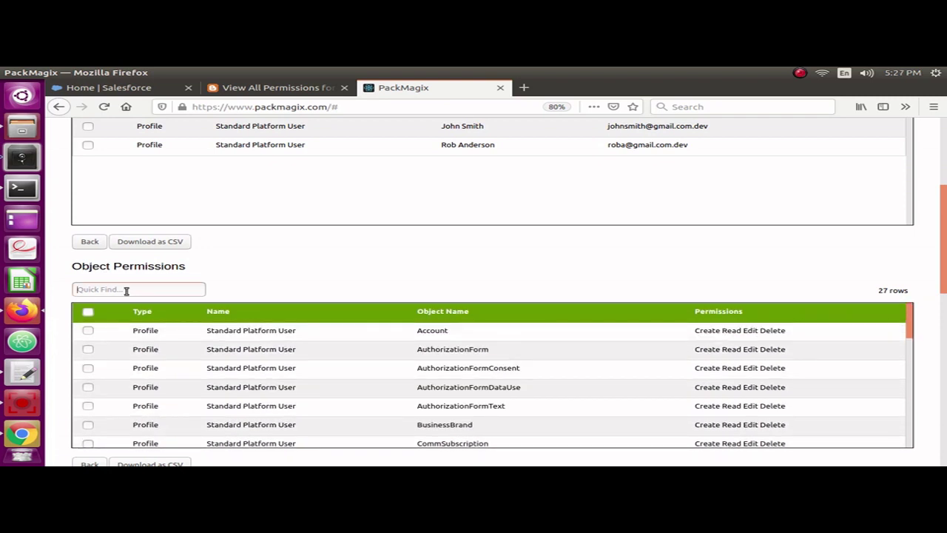
{"action": "type", "text": "account"}
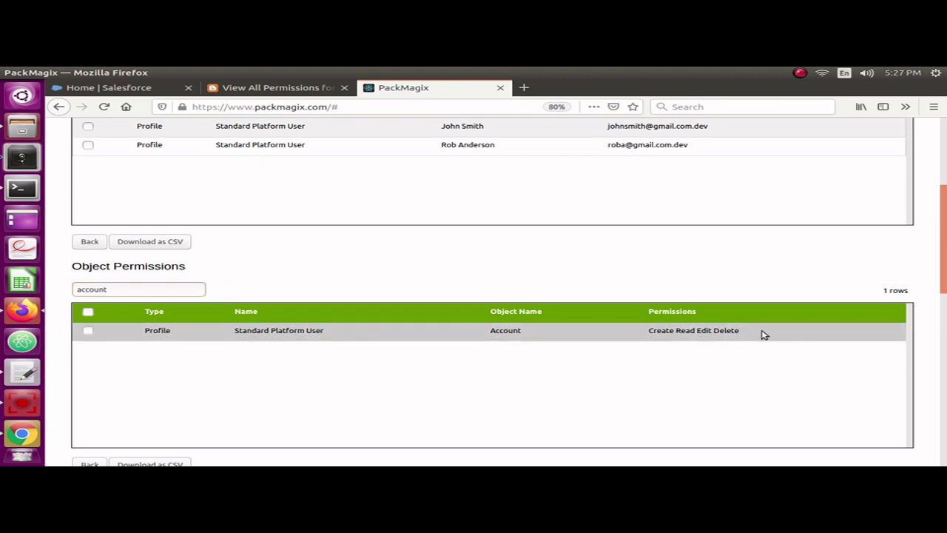
Highlight Account's Create Read Edit Delete permissions, then clear the filter to show all 27 rows.
{"action": "left_click_drag", "start_coordinate": [746, 333], "coordinate": [632, 328]}
{"action": "left_click", "coordinate": [287, 365]}
{"action": "double_click", "coordinate": [82, 289]}
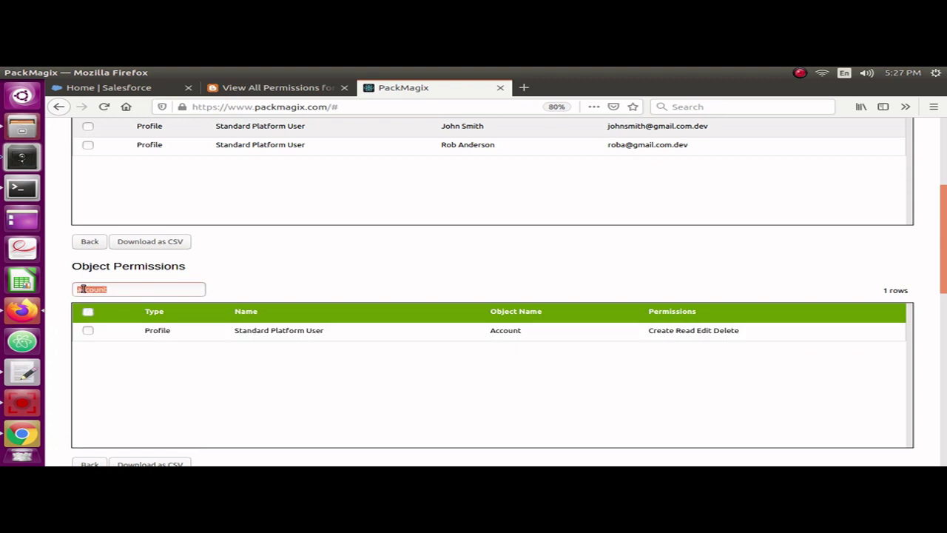
{"action": "key", "text": "BackSpace"}
Scroll to System Permissions and filter it for 'api'.
{"action": "scroll", "coordinate": [333, 298], "scroll_direction": "down", "scroll_amount": 5}
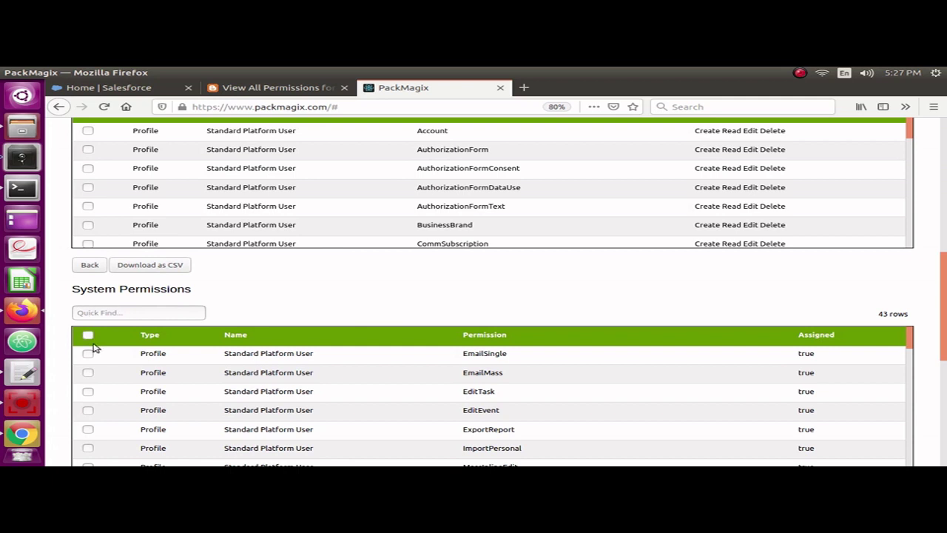
{"action": "scroll", "coordinate": [141, 366], "scroll_direction": "down", "scroll_amount": 1}
{"action": "scroll", "coordinate": [404, 304], "scroll_direction": "down", "scroll_amount": 1}
{"action": "scroll", "coordinate": [392, 332], "scroll_direction": "down", "scroll_amount": 1}
{"action": "scroll", "coordinate": [382, 353], "scroll_direction": "up", "scroll_amount": 2}
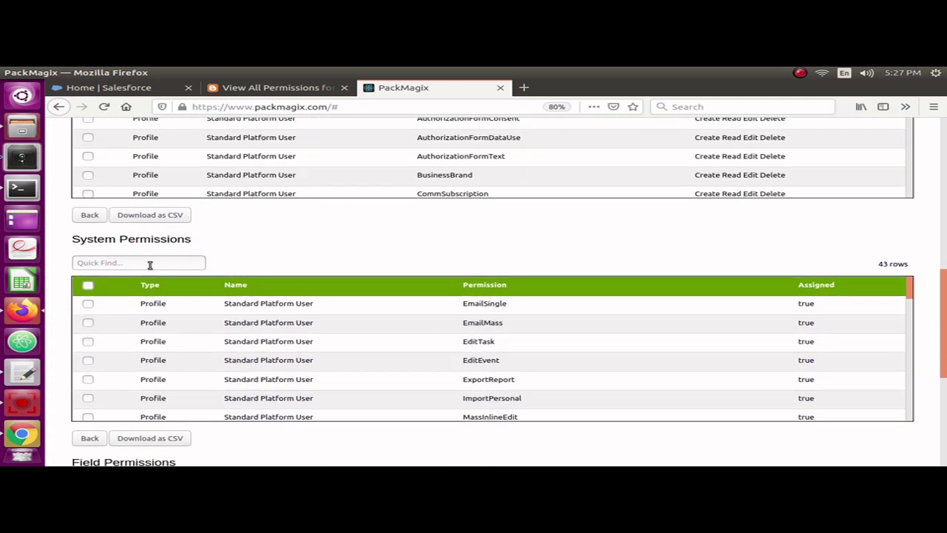
{"action": "type", "text": "api"}
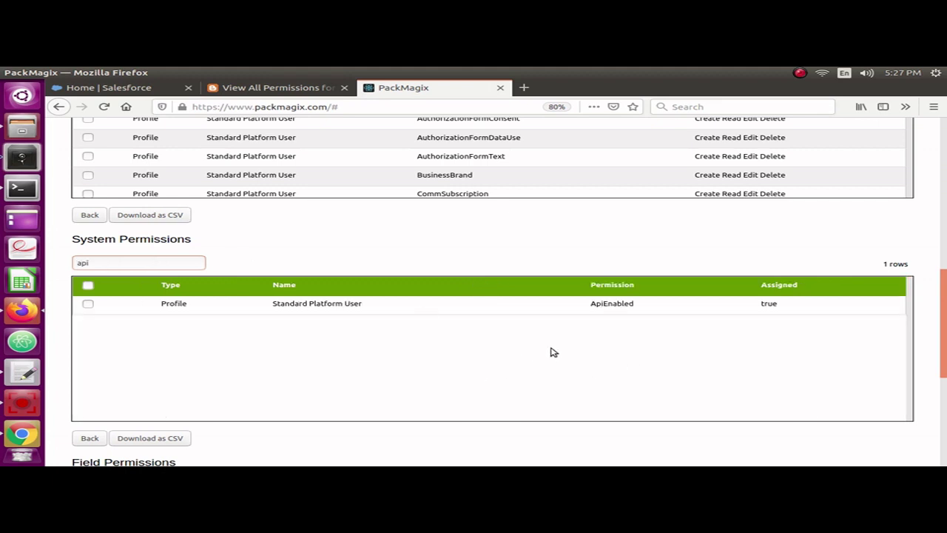
Highlight ApiEnabled as true, then clear the filter to list all 43 system permissions.
{"action": "left_click_drag", "start_coordinate": [591, 304], "coordinate": [620, 305]}
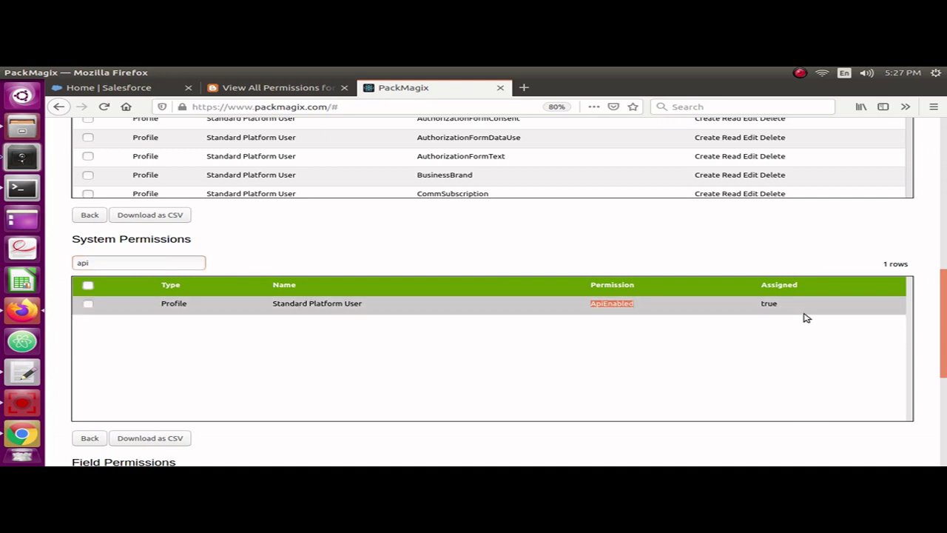
{"action": "left_click", "coordinate": [736, 311]}
{"action": "double_click", "coordinate": [83, 262]}
{"action": "key", "text": "BackSpace"}
{"action": "scroll", "coordinate": [171, 319], "scroll_direction": "down", "scroll_amount": 1}
{"action": "scroll", "coordinate": [268, 219], "scroll_direction": "down", "scroll_amount": 2}
{"action": "scroll", "coordinate": [263, 234], "scroll_direction": "down", "scroll_amount": 2}
{"action": "scroll", "coordinate": [222, 388], "scroll_direction": "down", "scroll_amount": 5}
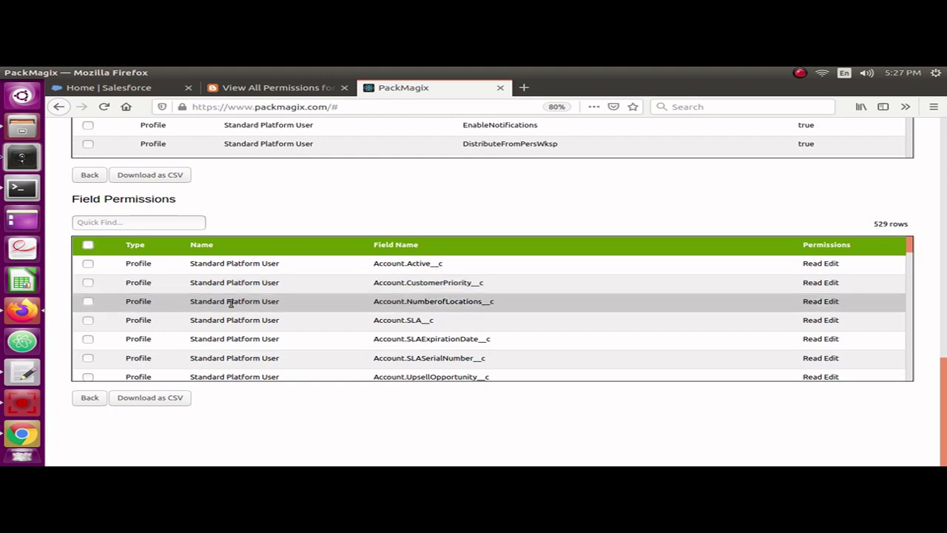
{"action": "left_click_drag", "start_coordinate": [191, 266], "coordinate": [307, 264]}
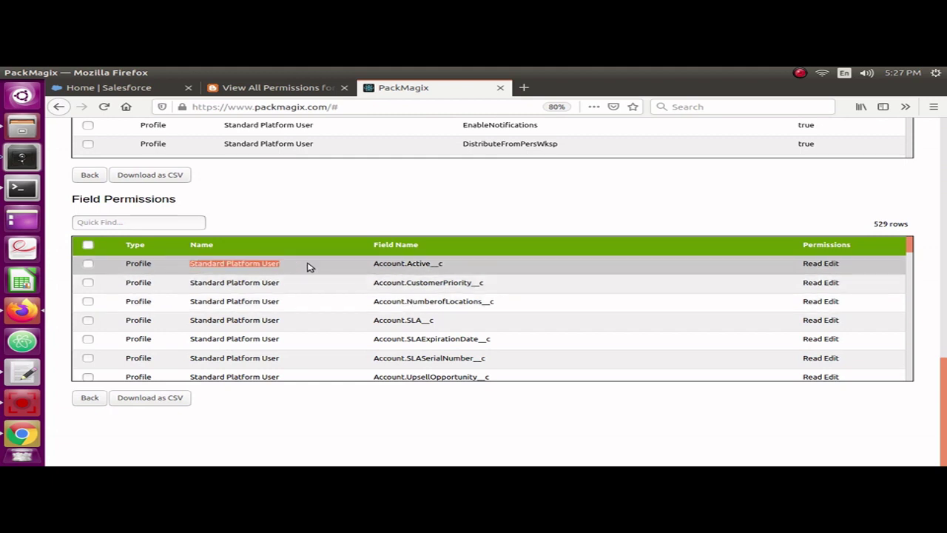
{"action": "left_click", "coordinate": [261, 284]}
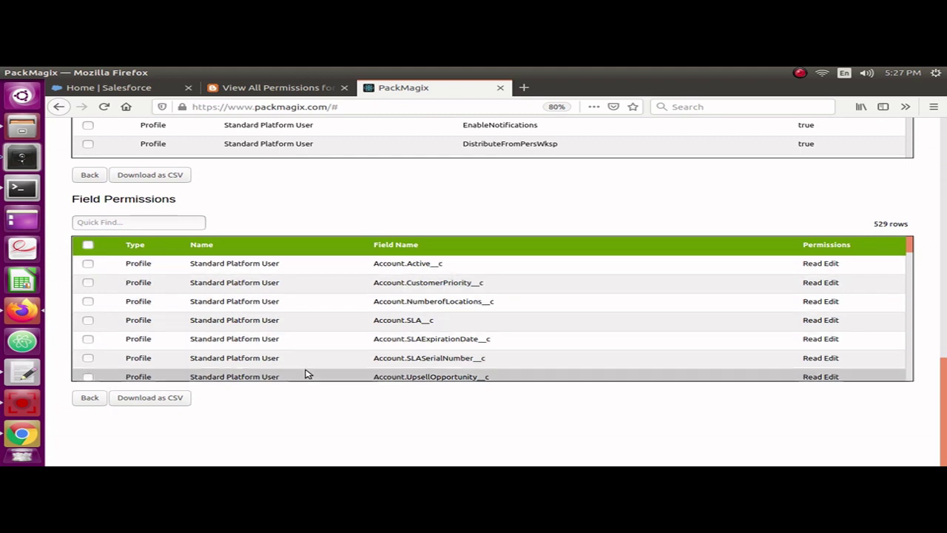
{"action": "scroll", "coordinate": [309, 357], "scroll_direction": "up", "scroll_amount": 6}
{"action": "scroll", "coordinate": [310, 370], "scroll_direction": "up", "scroll_amount": 10}
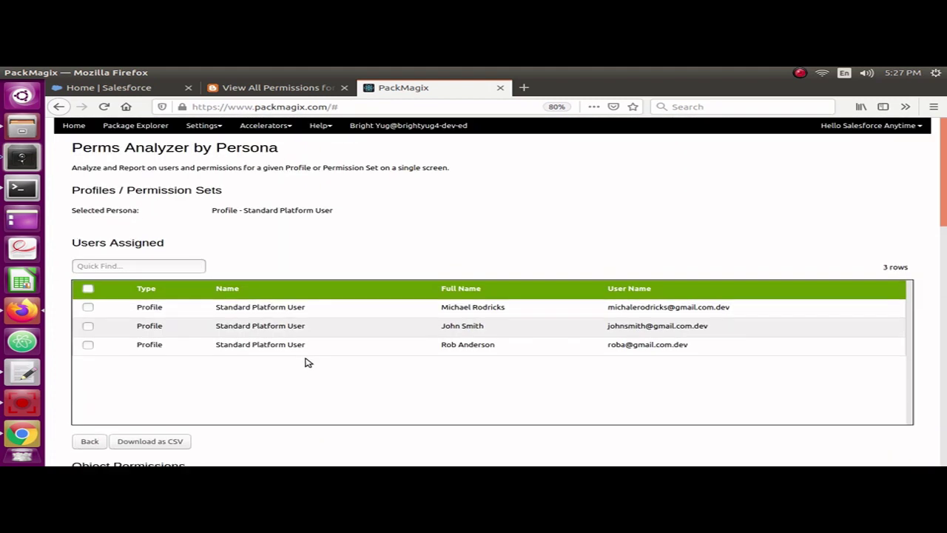
{"action": "scroll", "coordinate": [308, 363], "scroll_direction": "down", "scroll_amount": 4}
{"action": "scroll", "coordinate": [308, 362], "scroll_direction": "up", "scroll_amount": 4}
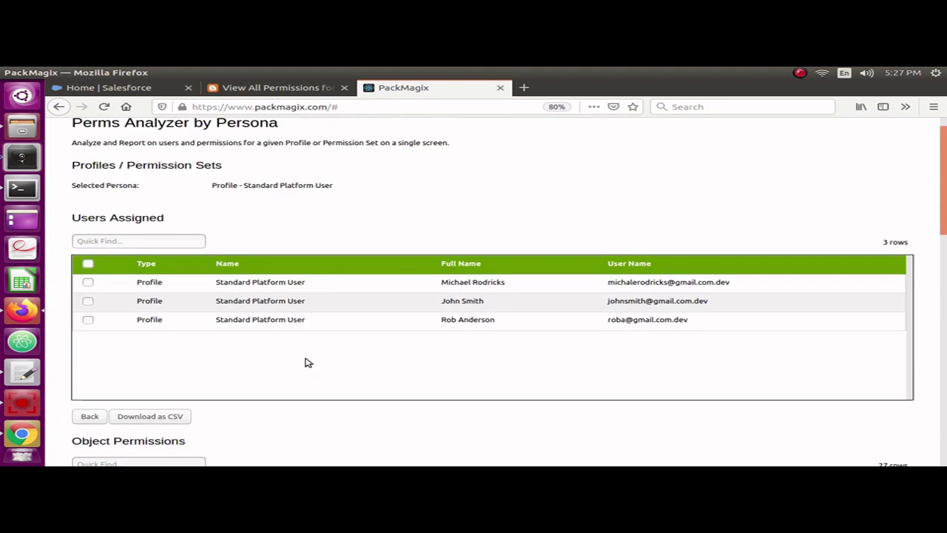
{"action": "scroll", "coordinate": [308, 363], "scroll_direction": "down", "scroll_amount": 15}
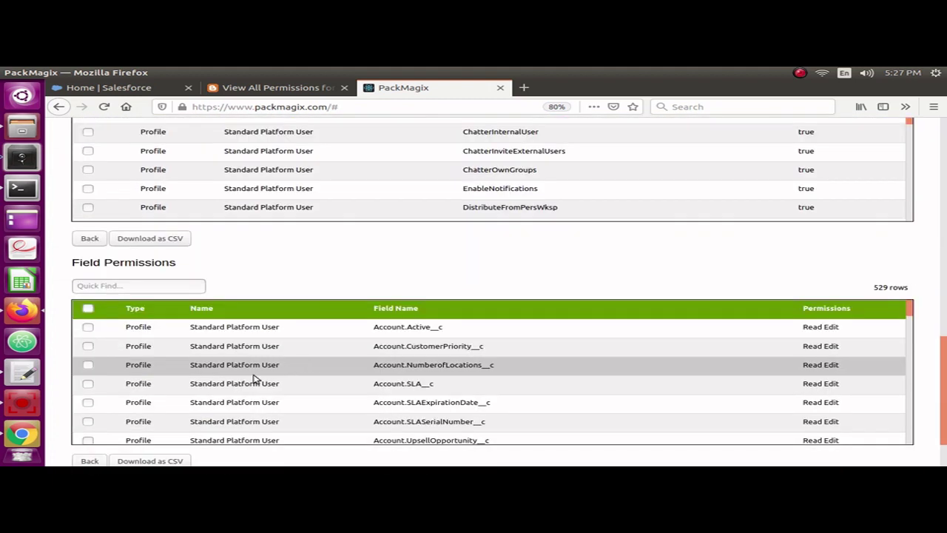
{"action": "scroll", "coordinate": [254, 379], "scroll_direction": "down", "scroll_amount": 3}
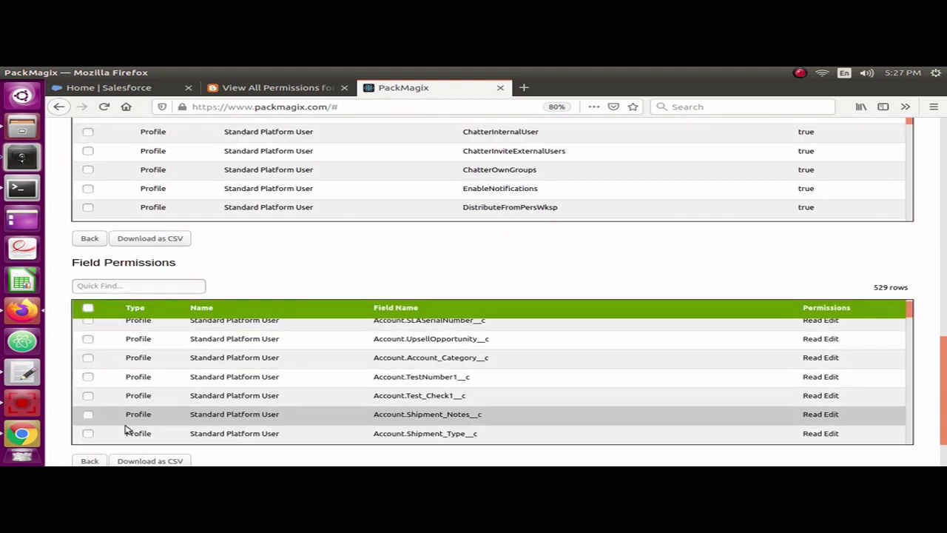
Go back, remove the Standard Platform User profile, and switch persona type to Permission Set.
{"action": "left_click", "coordinate": [89, 461]}
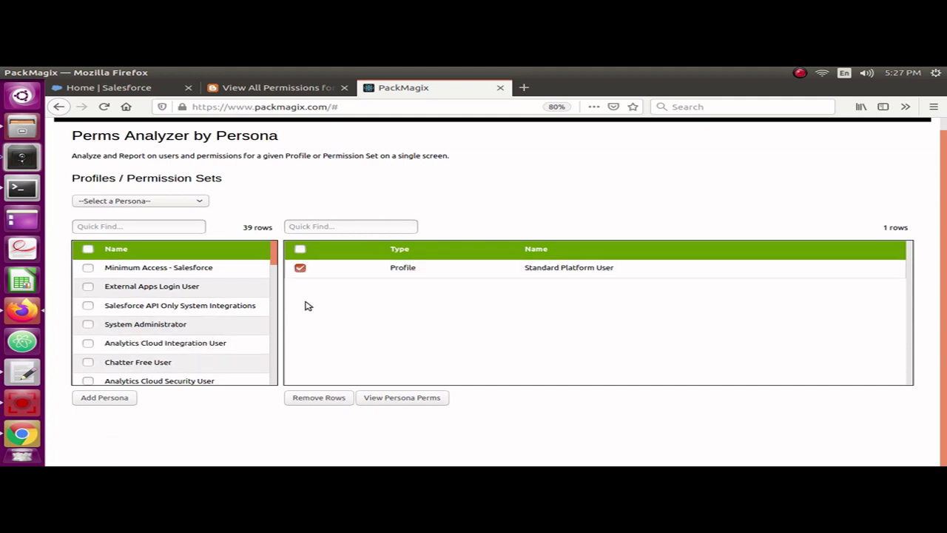
{"action": "left_click", "coordinate": [318, 398]}
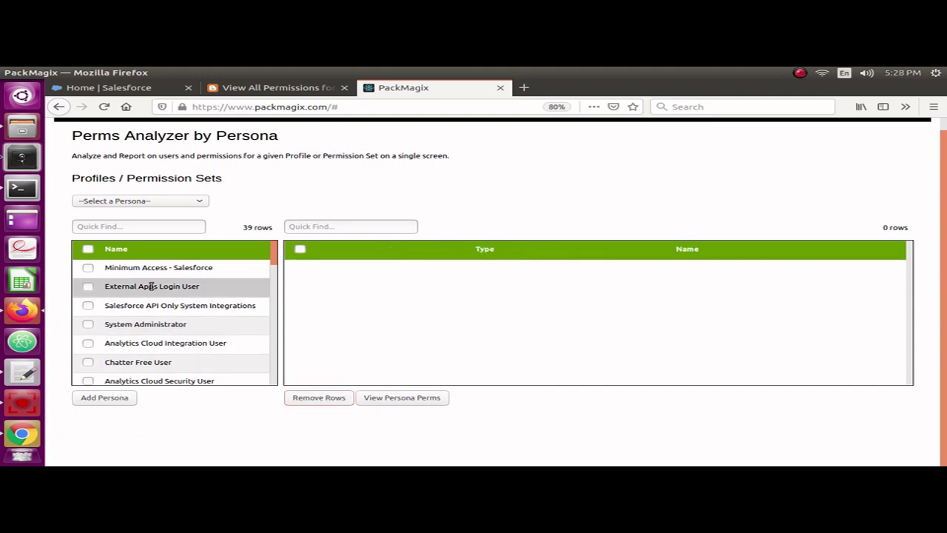
{"action": "left_click", "coordinate": [134, 203]}
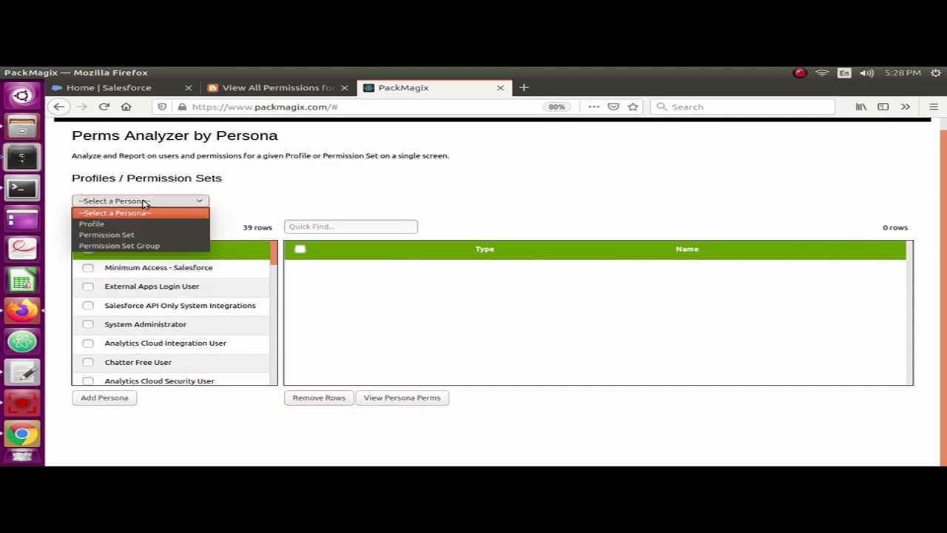
{"action": "left_click", "coordinate": [121, 234]}
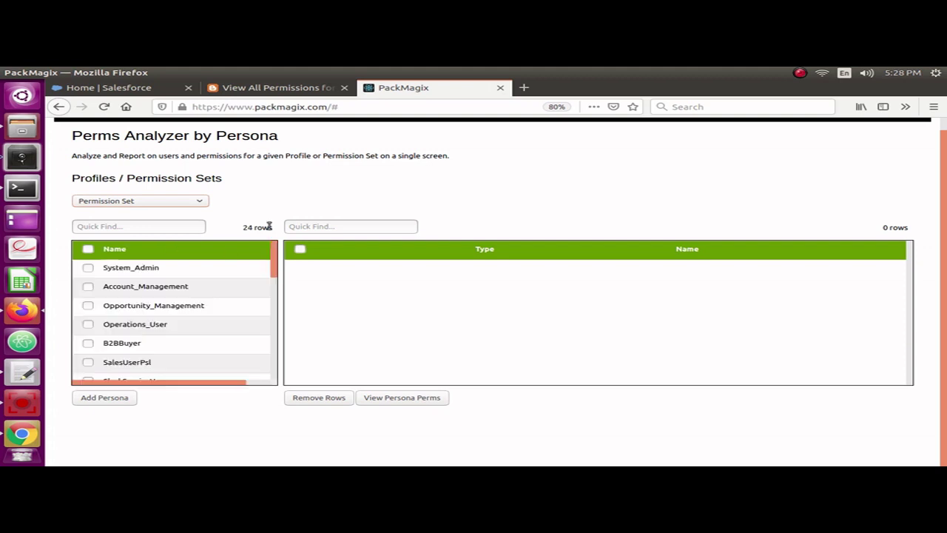
Add the Account_Management permission set as the persona and load its permissions report.
{"action": "left_click", "coordinate": [89, 290]}
{"action": "left_click", "coordinate": [103, 400]}
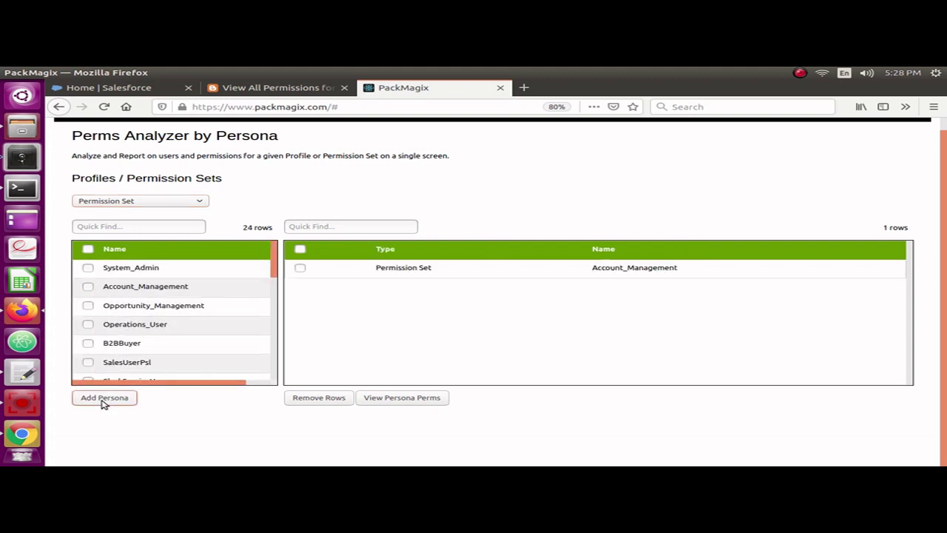
{"action": "left_click", "coordinate": [413, 400]}
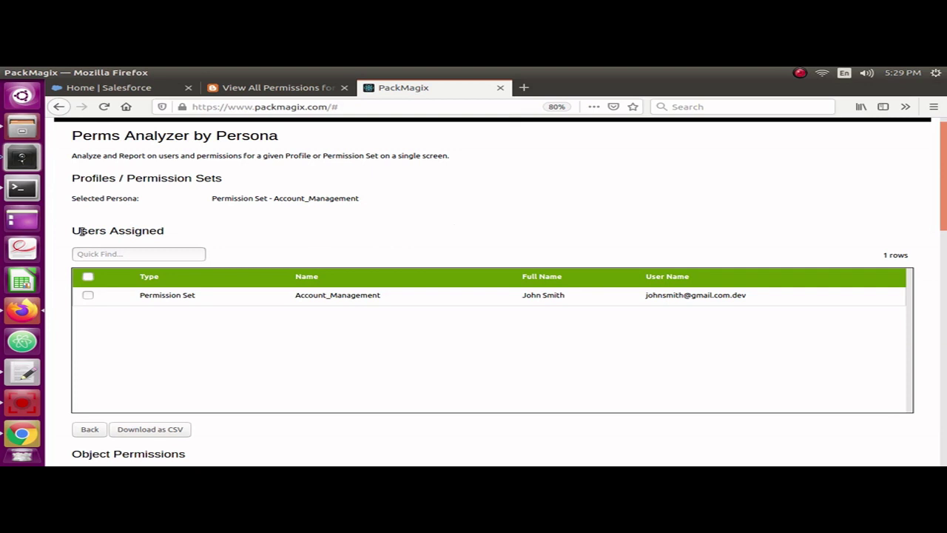
{"action": "left_click_drag", "start_coordinate": [94, 231], "coordinate": [171, 234]}
{"action": "left_click", "coordinate": [199, 235]}
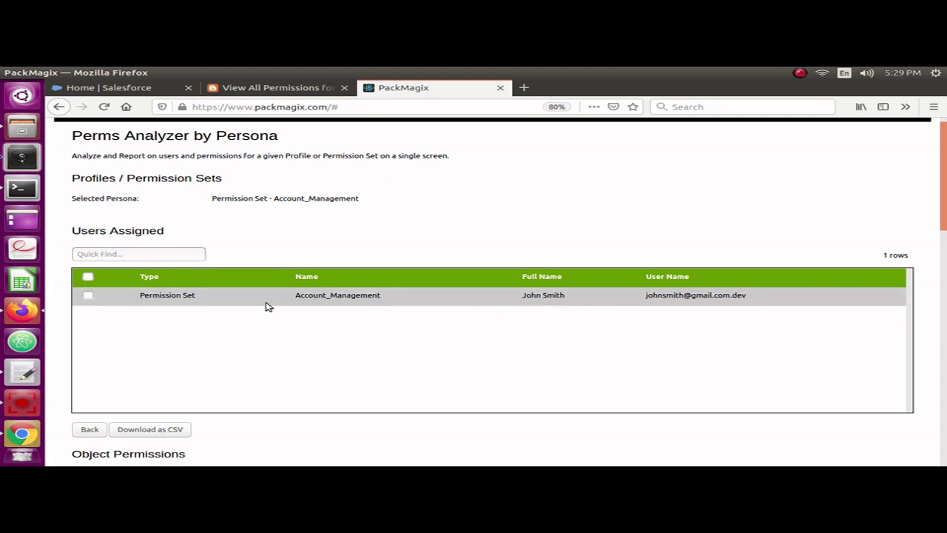
{"action": "scroll", "coordinate": [256, 339], "scroll_direction": "down", "scroll_amount": 4}
{"action": "scroll", "coordinate": [250, 376], "scroll_direction": "down", "scroll_amount": 1}
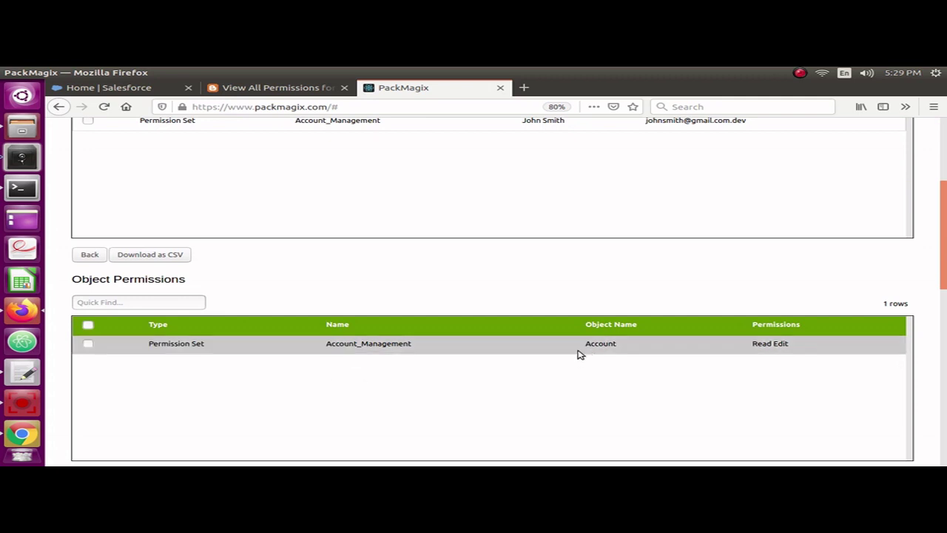
{"action": "left_click_drag", "start_coordinate": [587, 343], "coordinate": [613, 344]}
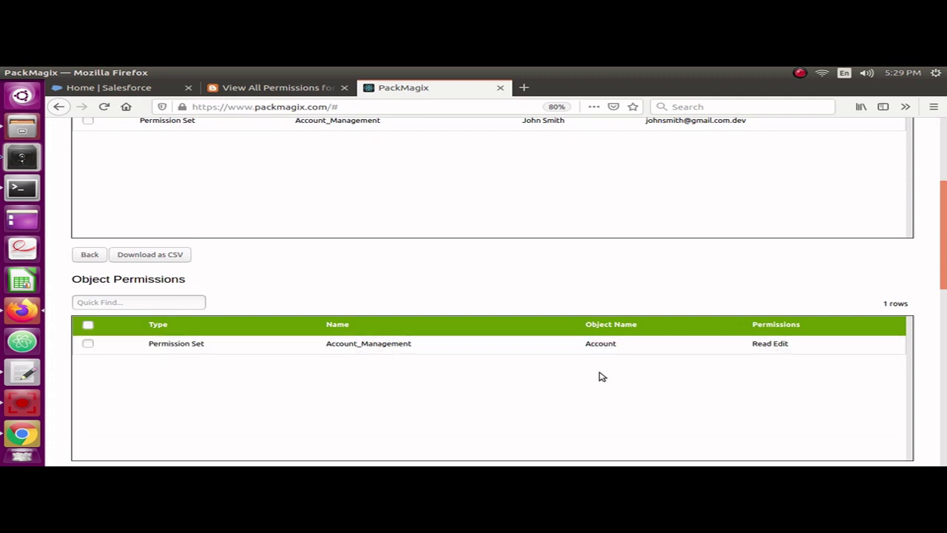
{"action": "scroll", "coordinate": [512, 388], "scroll_direction": "down", "scroll_amount": 5}
{"action": "scroll", "coordinate": [512, 389], "scroll_direction": "down", "scroll_amount": 4}
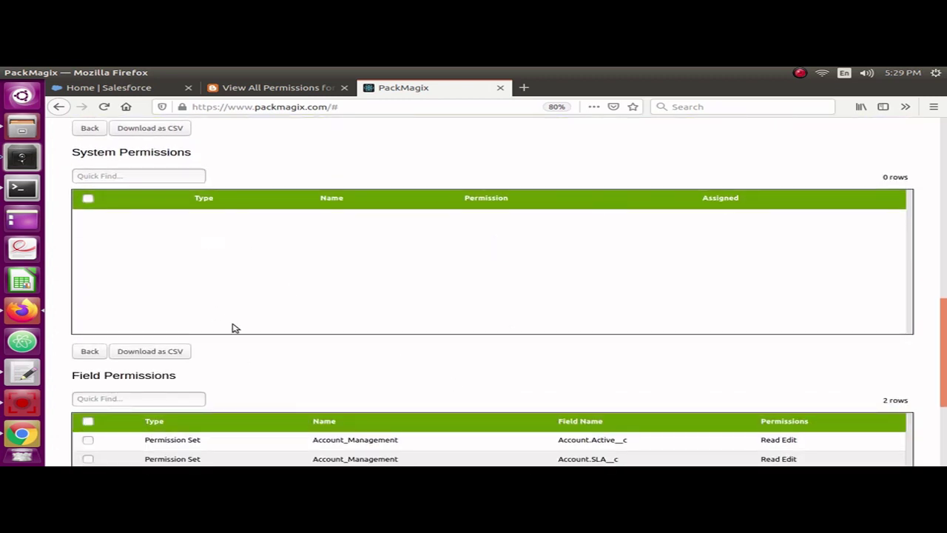
{"action": "scroll", "coordinate": [282, 366], "scroll_direction": "down", "scroll_amount": 2}
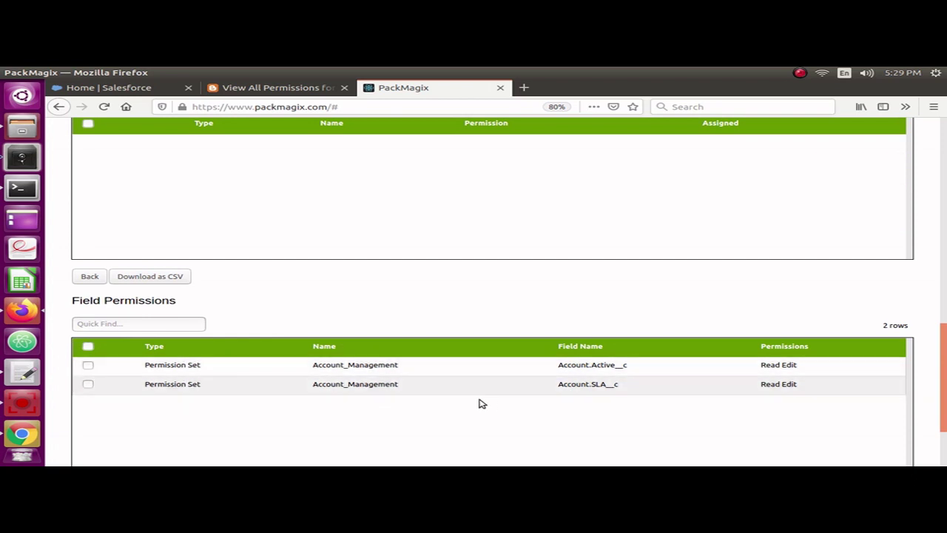
{"action": "scroll", "coordinate": [446, 407], "scroll_direction": "down", "scroll_amount": 3}
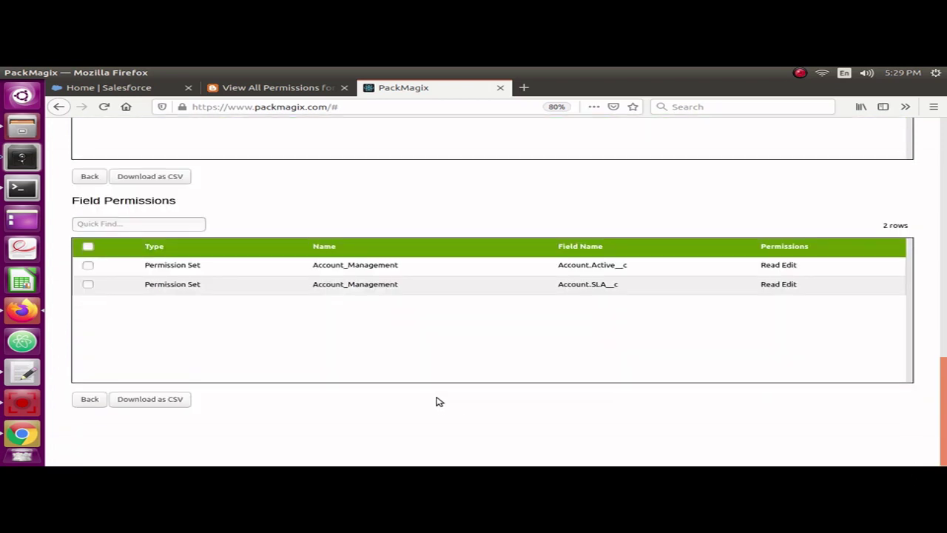
{"action": "scroll", "coordinate": [437, 401], "scroll_direction": "up", "scroll_amount": 3}
{"action": "scroll", "coordinate": [436, 401], "scroll_direction": "up", "scroll_amount": 10}
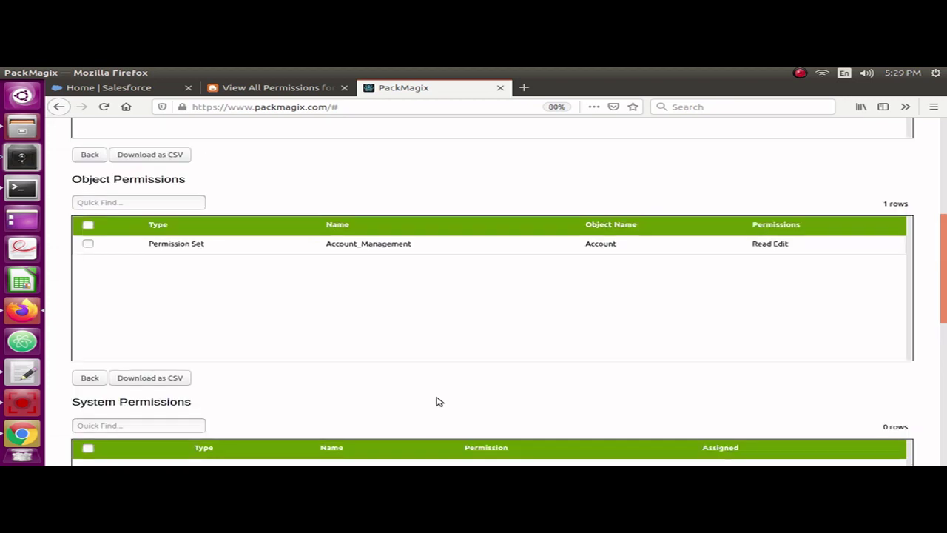
{"action": "scroll", "coordinate": [289, 312], "scroll_direction": "up", "scroll_amount": 6}
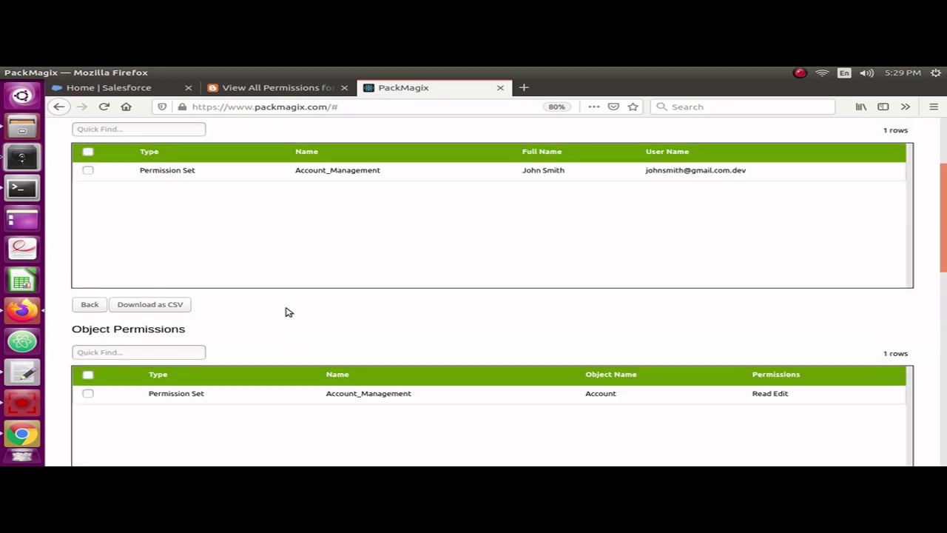
{"action": "scroll", "coordinate": [289, 312], "scroll_direction": "up", "scroll_amount": 3}
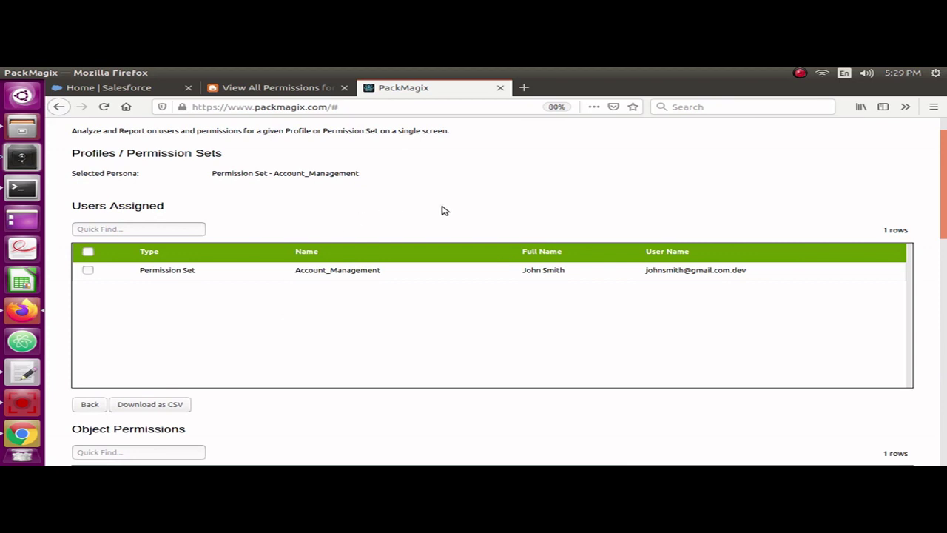
{"action": "scroll", "coordinate": [437, 211], "scroll_direction": "up", "scroll_amount": 1}
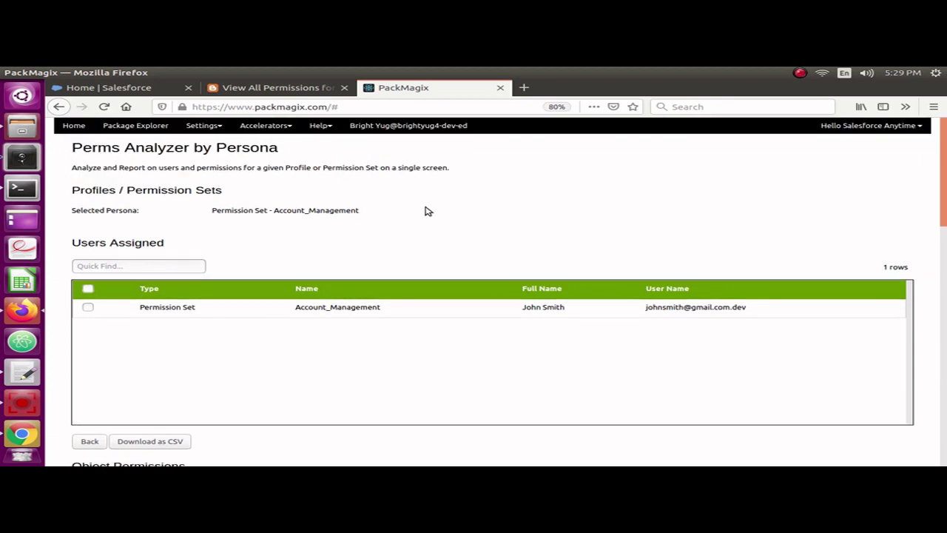